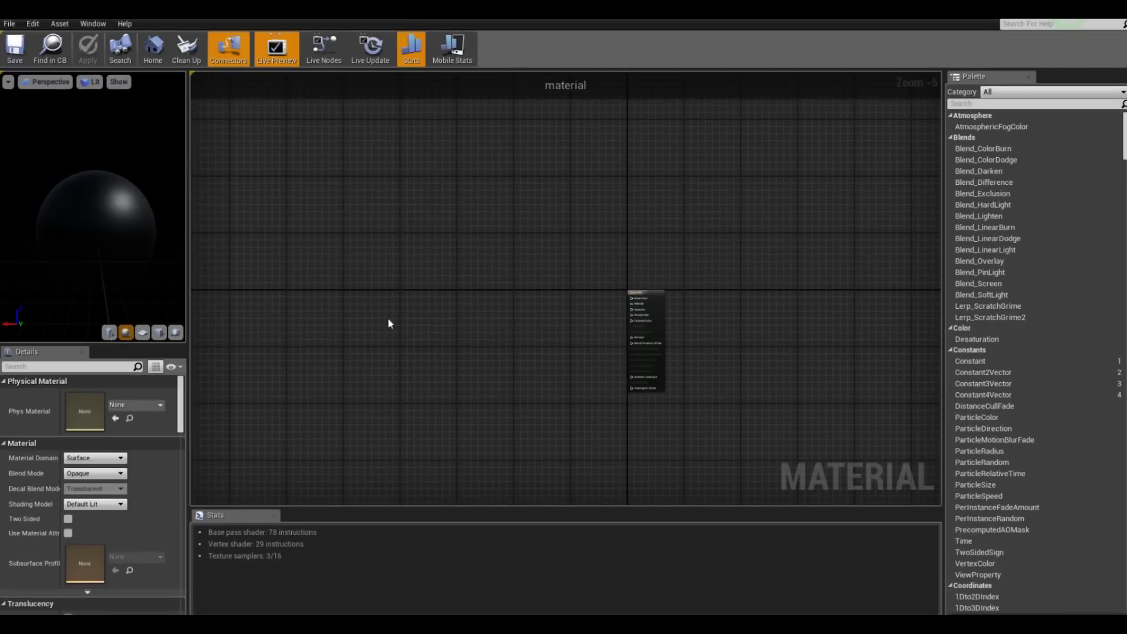
# - Add an Absolute World Position node to the empty area of the material graph, well before the material output node
pyautogui.scroll(-3, 391, 325)
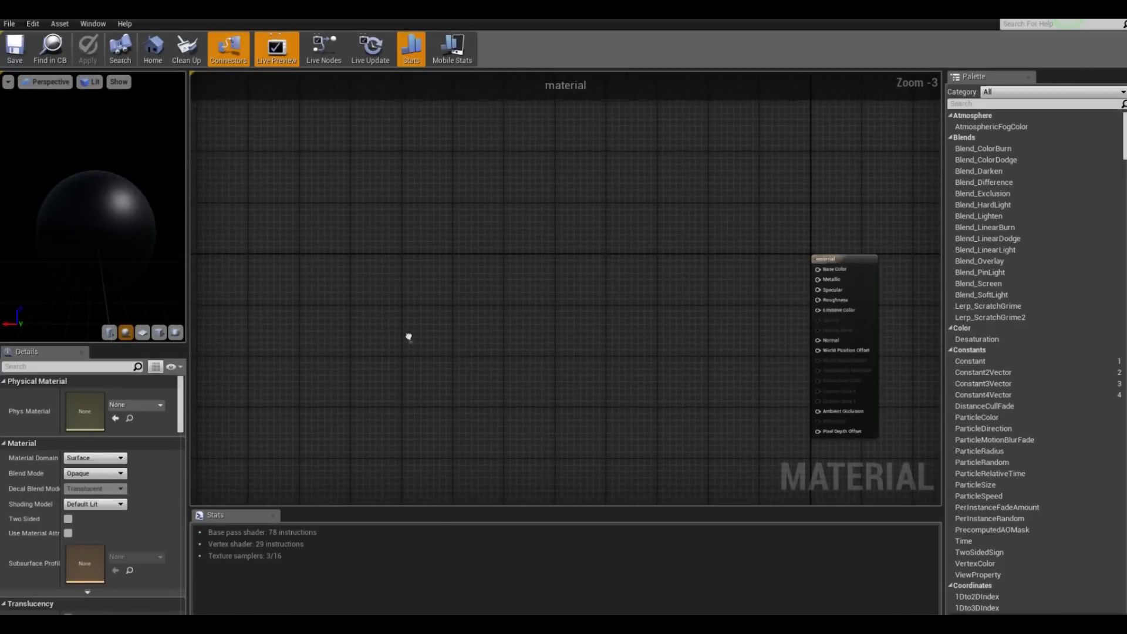
pyautogui.rightClick(408, 337)
pyautogui.write('worl')
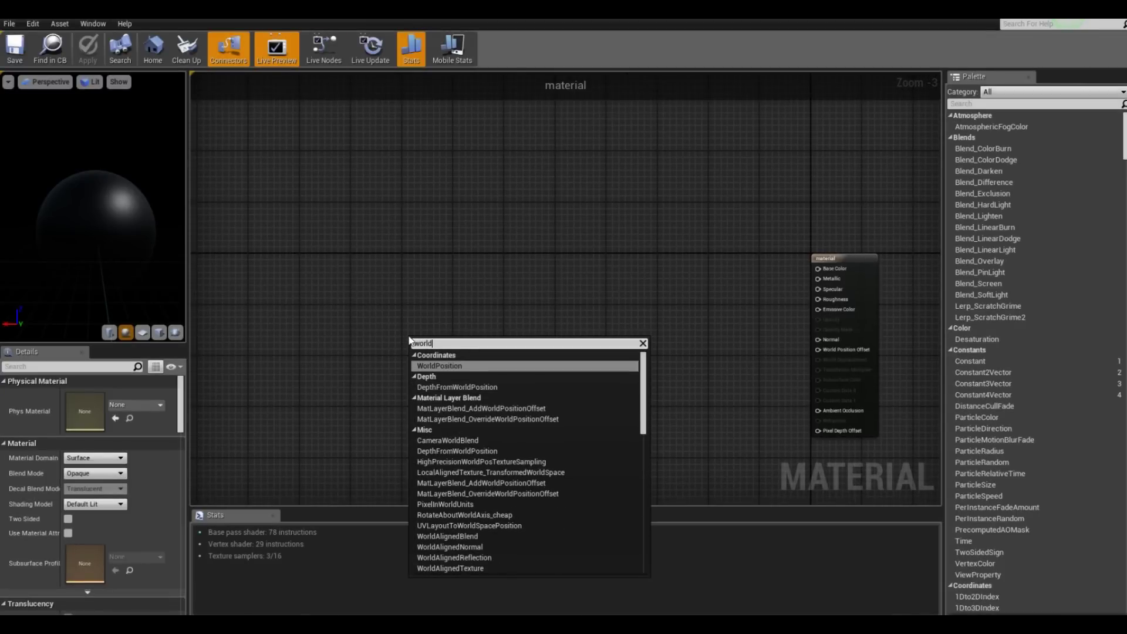
pyautogui.write('d')
pyautogui.press('Return')
pyautogui.moveTo(461, 372); pyautogui.dragTo(339, 367, button='right')
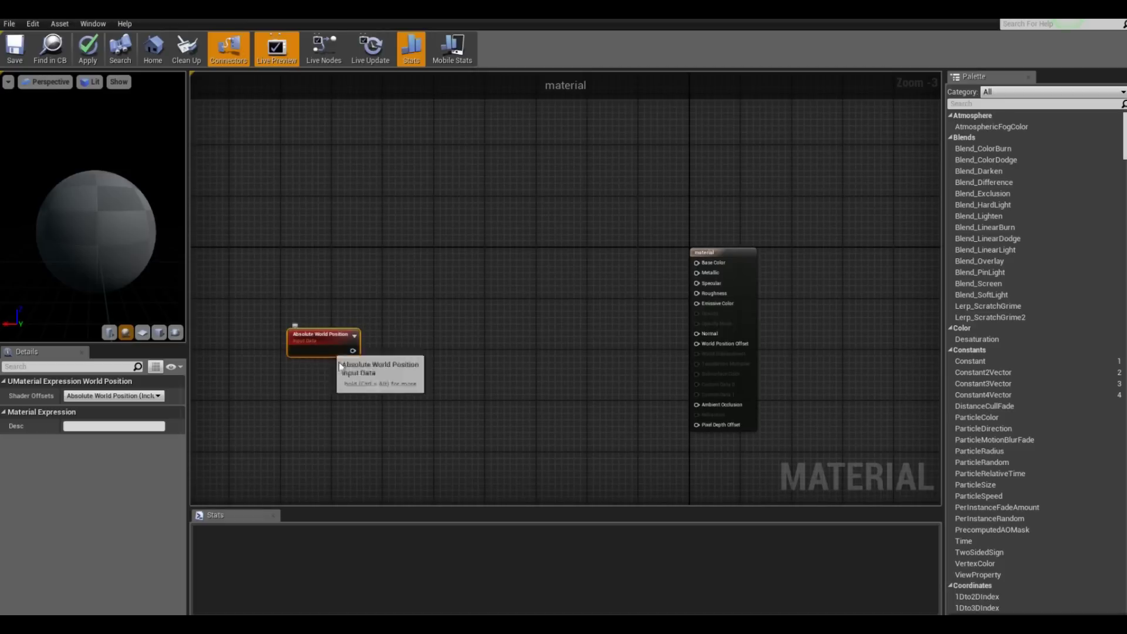
# - Feed the Absolute World Position output into a new DDX node and a new DDY node
pyautogui.moveTo(353, 350); pyautogui.dragTo(393, 326)
pyautogui.write('ddx')
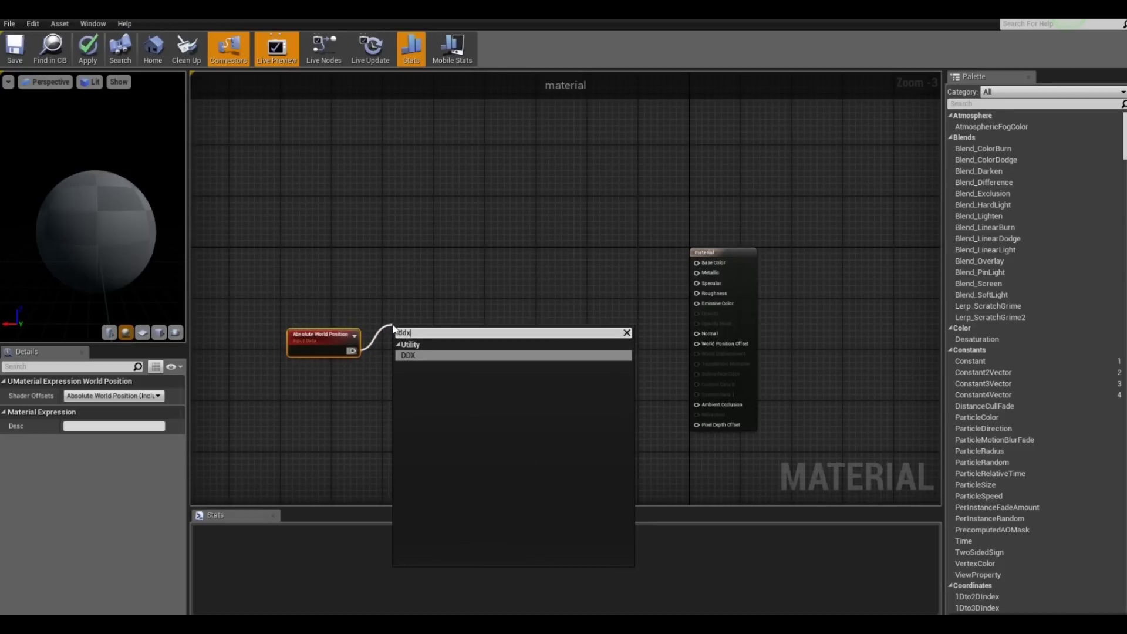
pyautogui.press('Return')
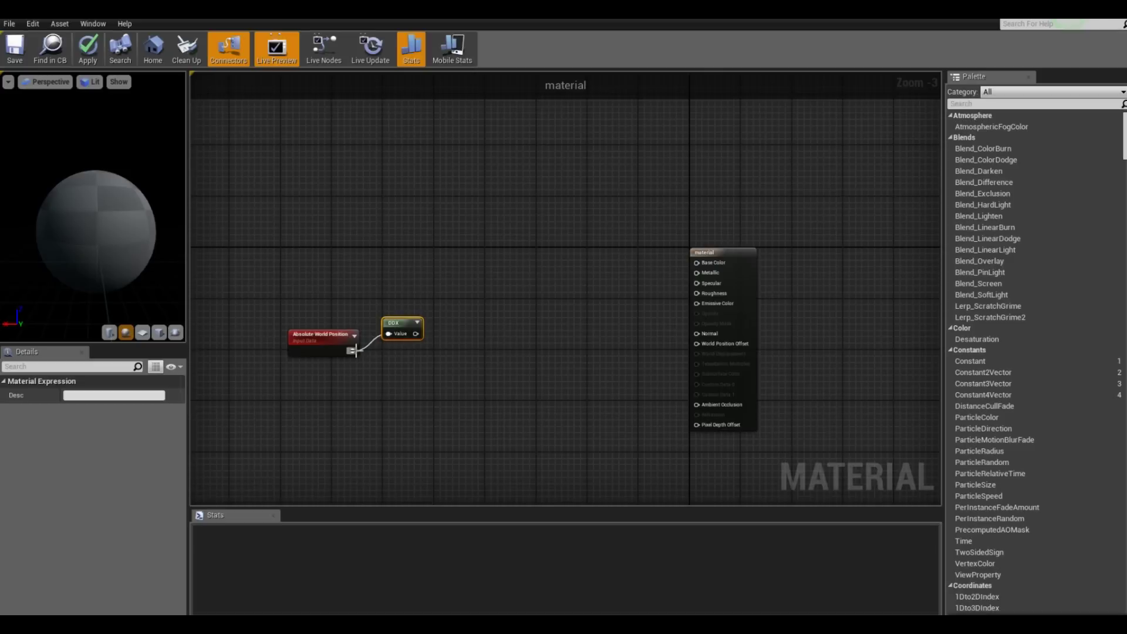
pyautogui.moveTo(353, 350); pyautogui.dragTo(391, 363)
pyautogui.write('ddy')
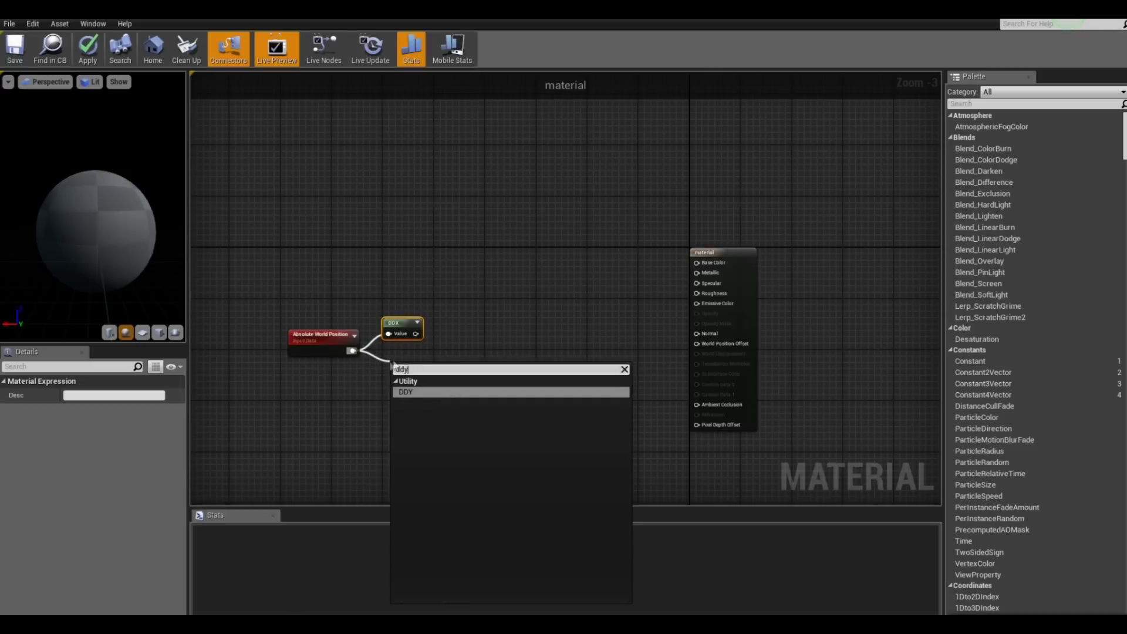
pyautogui.click(432, 392)
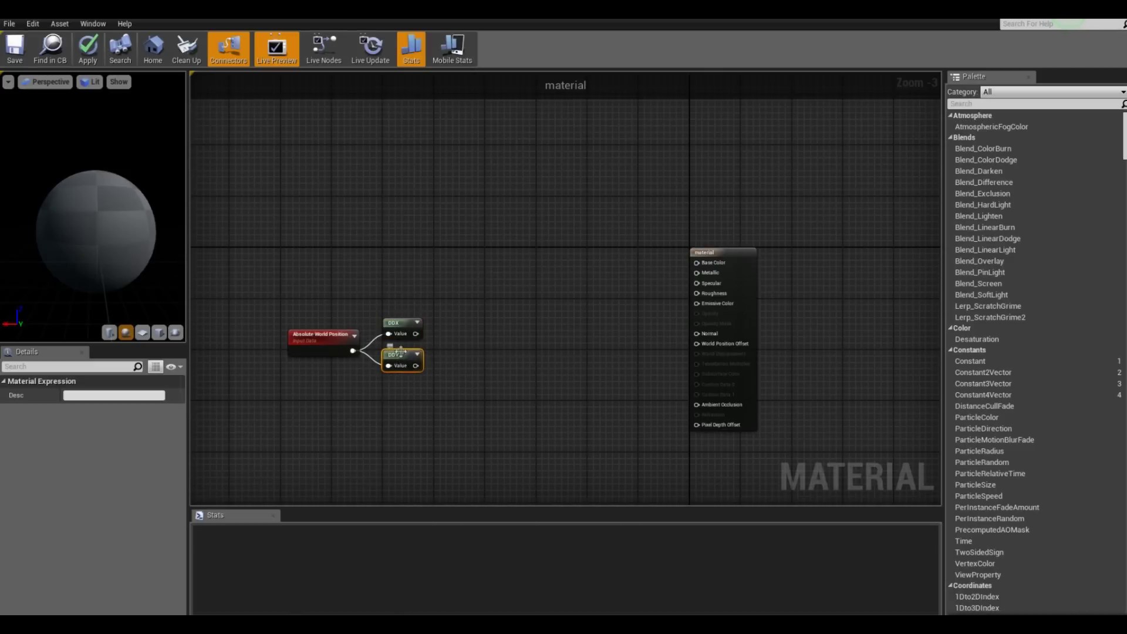
# - Add a CrossProduct node with DDX wired to input A and DDY wired to input B
pyautogui.moveTo(416, 333); pyautogui.dragTo(437, 342)
pyautogui.write('croos')
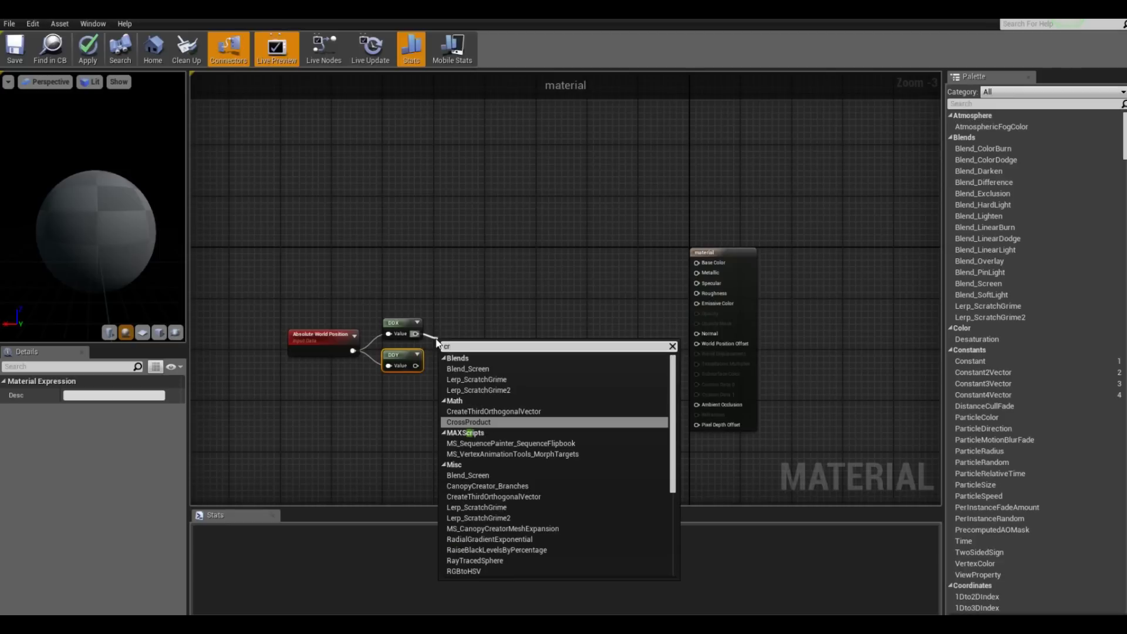
pyautogui.press('BackSpace')
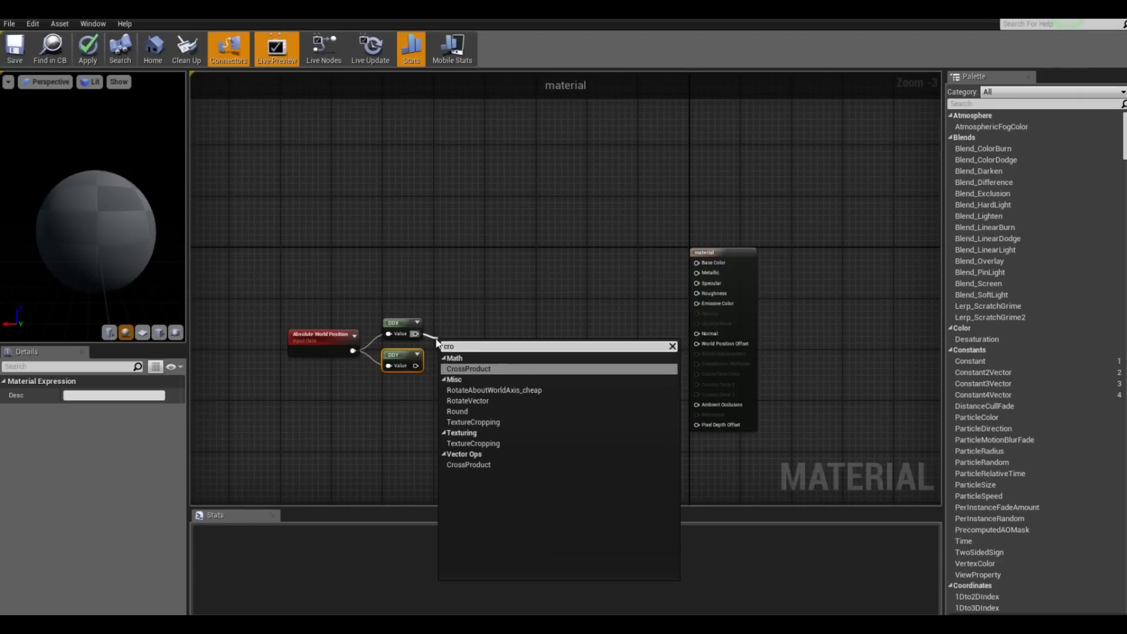
pyautogui.press('Return')
pyautogui.moveTo(415, 365); pyautogui.dragTo(484, 346)
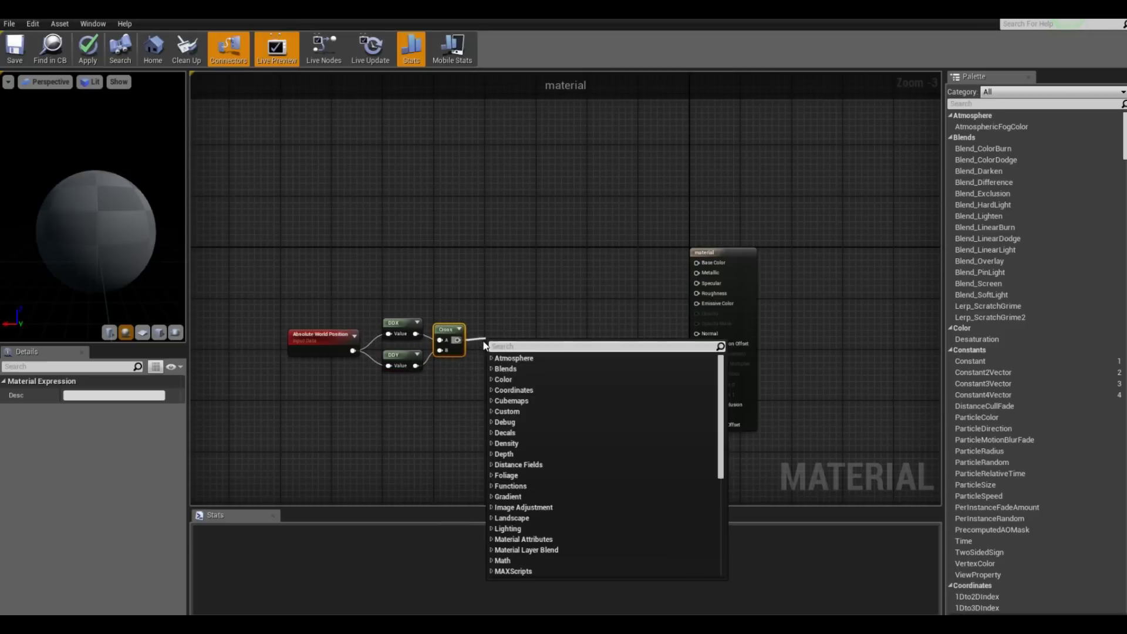
# - Run the cross product through a new Normalize node into the material's Normal input, and apply the material
pyautogui.write('norma')
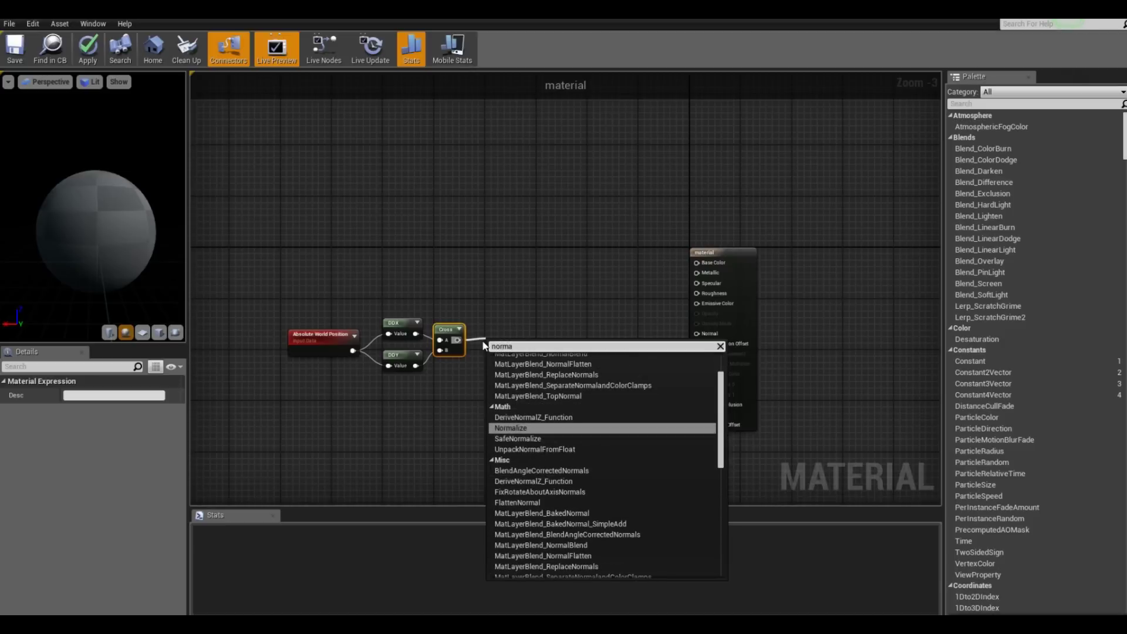
pyautogui.press('Return')
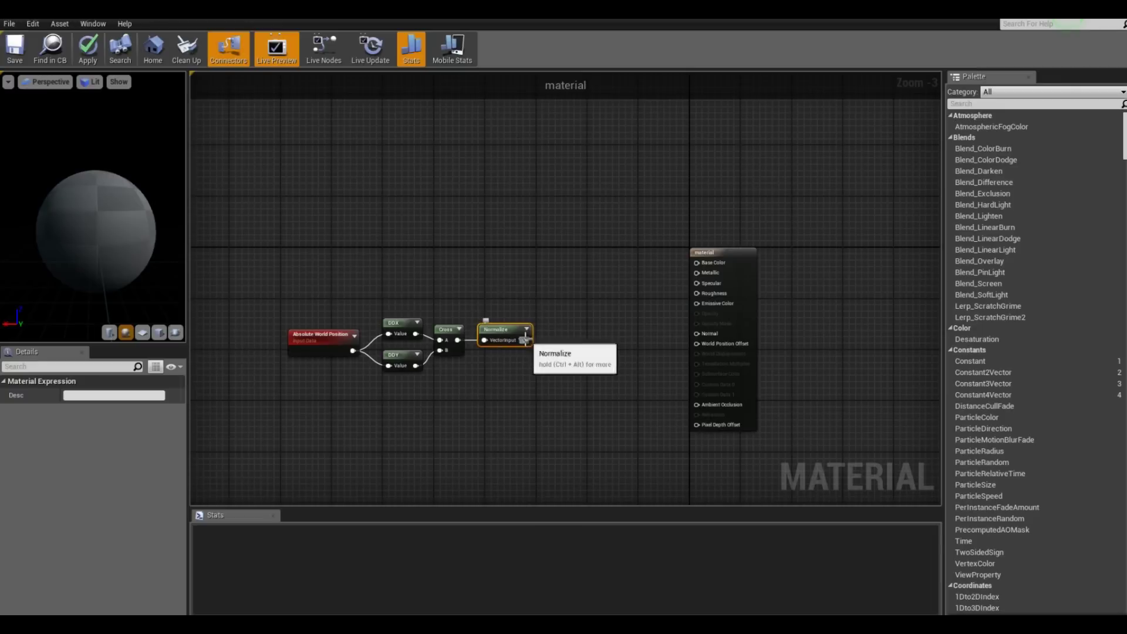
pyautogui.moveTo(524, 339); pyautogui.dragTo(708, 336)
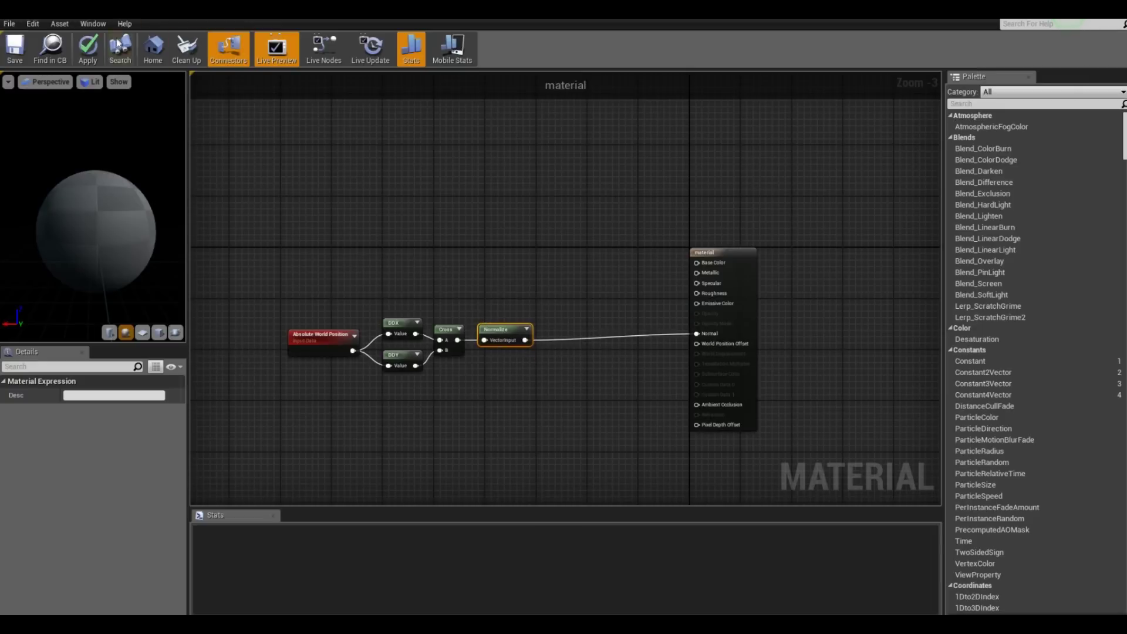
pyautogui.click(90, 54)
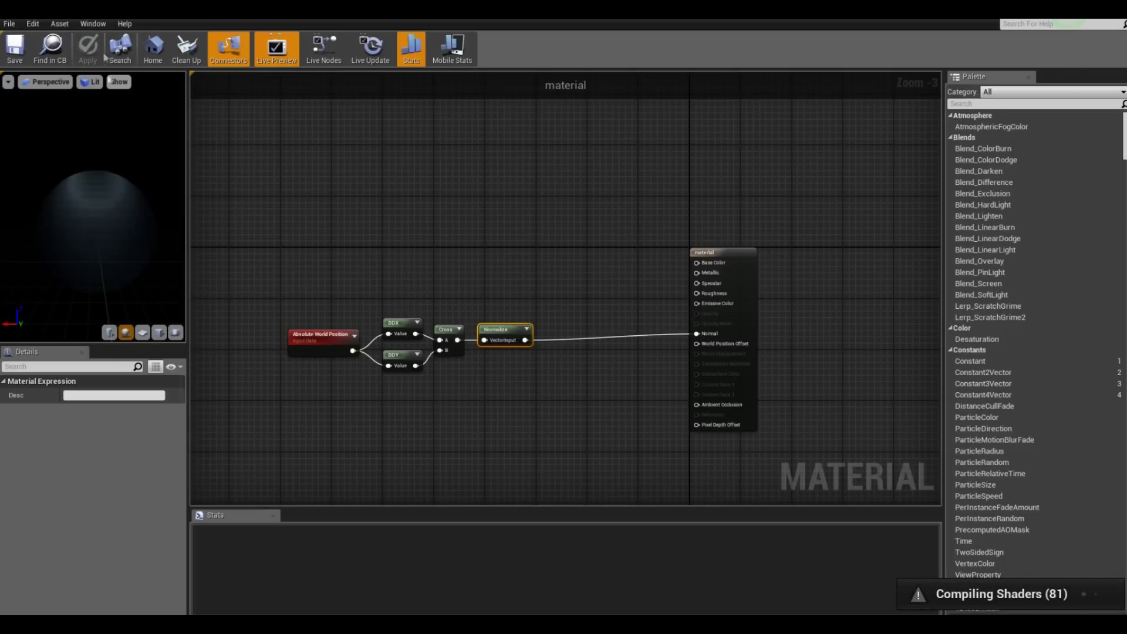
# - Return to the level viewport and examine the shading of the landscape's hills up close and from several angles
pyautogui.click(84, 15)
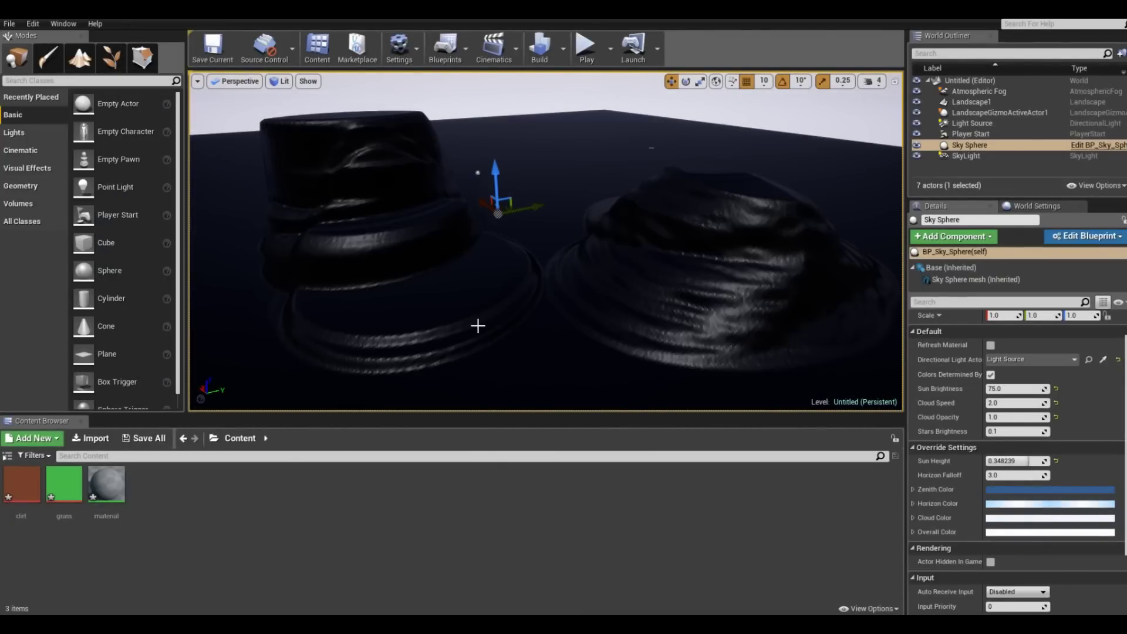
pyautogui.moveTo(549, 322); pyautogui.dragTo(412, 279, button='middle')
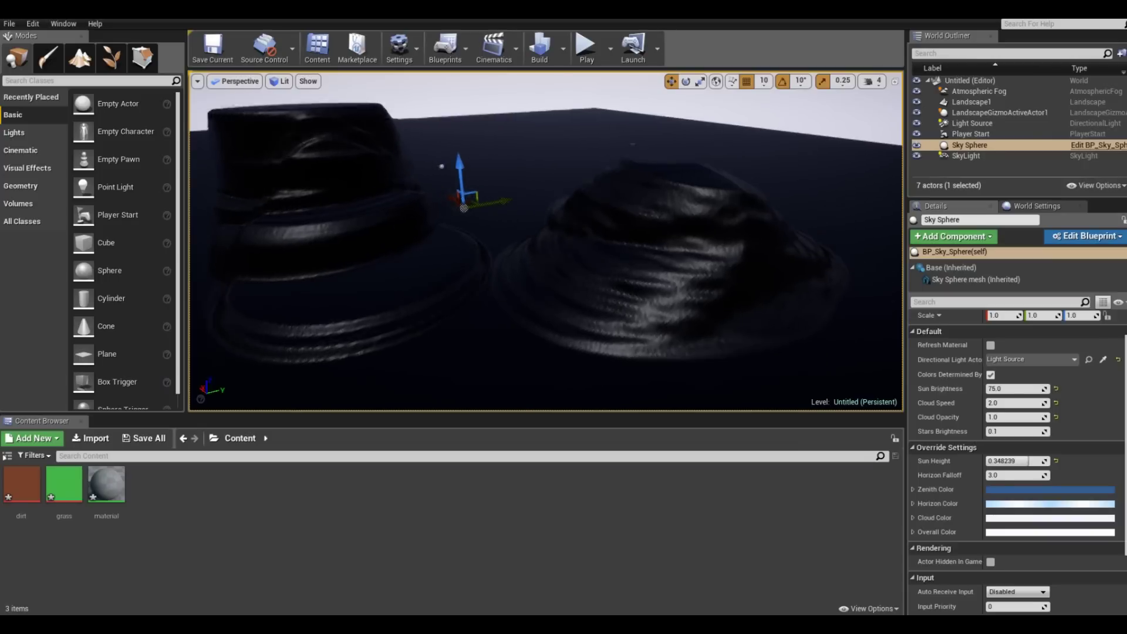
pyautogui.scroll(4, 538, 312)
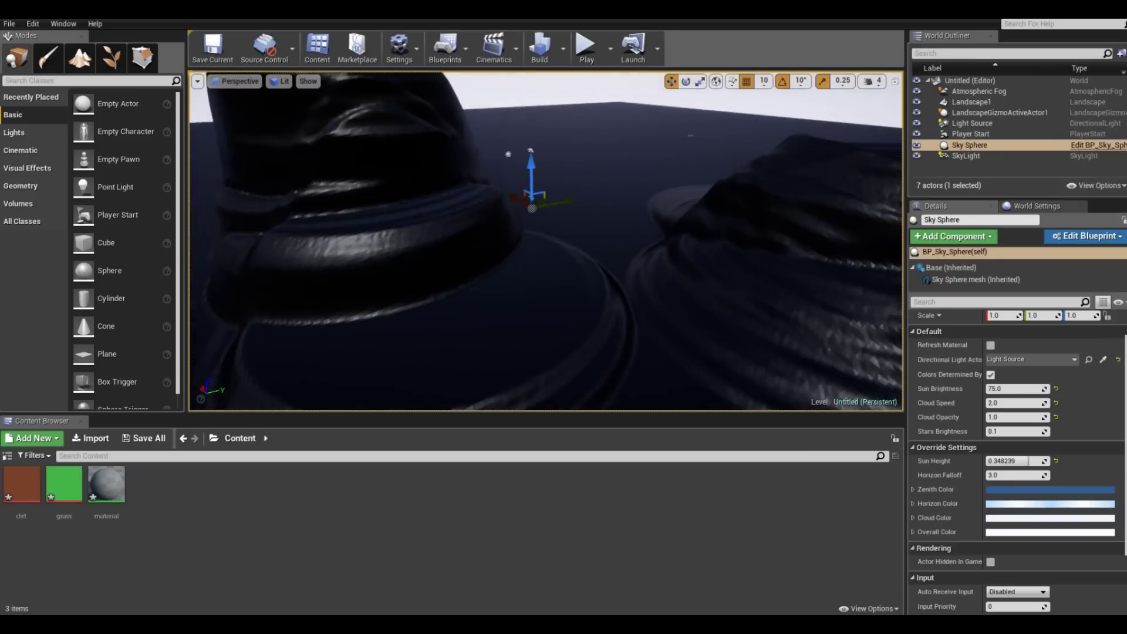
pyautogui.moveTo(529, 304); pyautogui.dragTo(677, 344, button='middle')
pyautogui.scroll(-3, 554, 310)
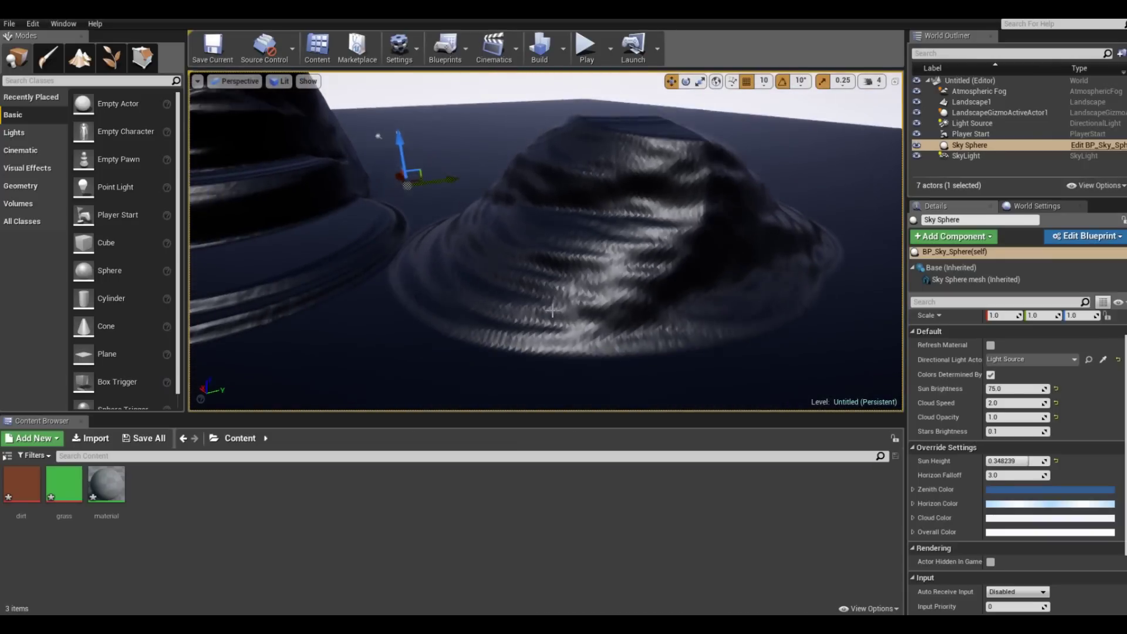
pyautogui.scroll(3, 553, 310)
pyautogui.moveTo(553, 310); pyautogui.dragTo(417, 309, button='middle')
pyautogui.moveTo(550, 334); pyautogui.dragTo(640, 297)
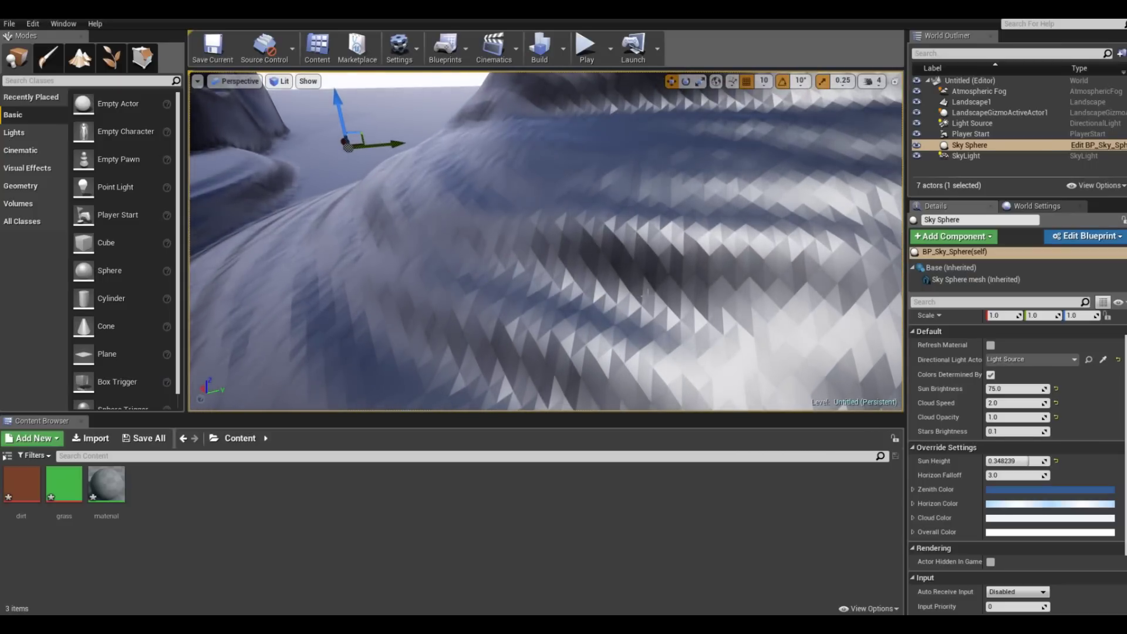
pyautogui.moveTo(615, 305); pyautogui.dragTo(563, 285, button='middle')
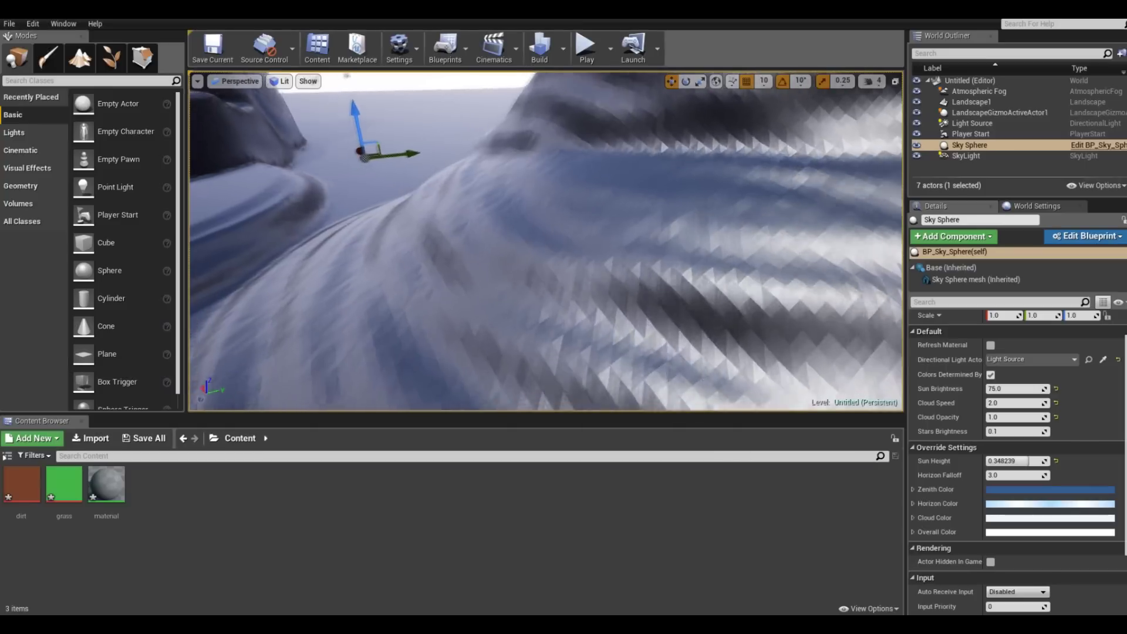
pyautogui.scroll(1, 629, 300)
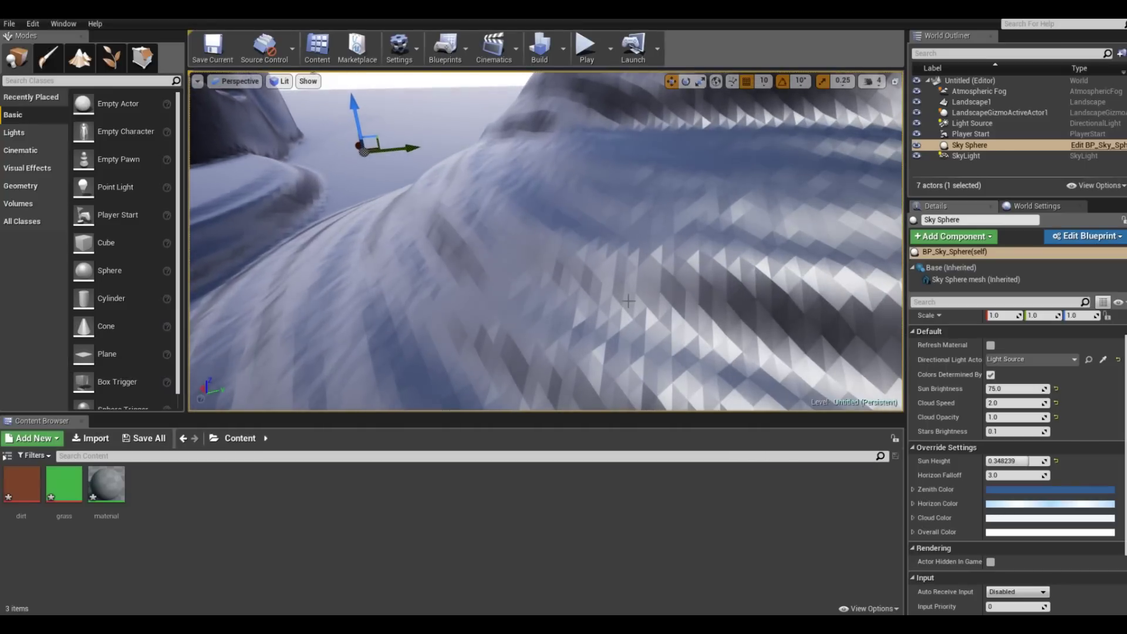
pyautogui.moveTo(599, 302); pyautogui.dragTo(599, 302)
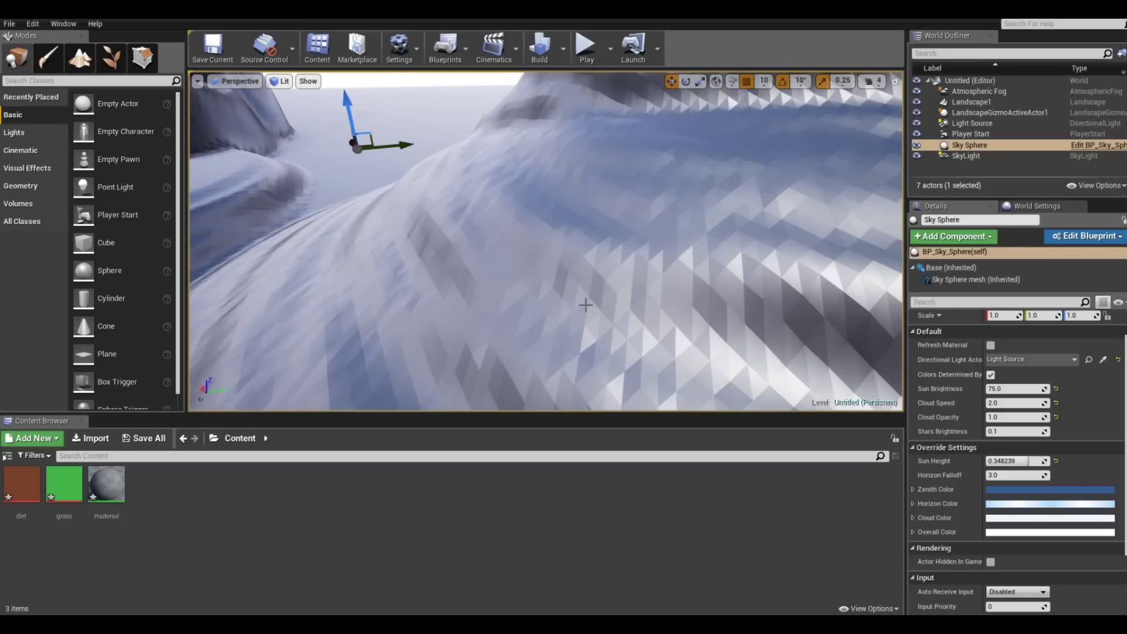
pyautogui.moveTo(627, 342); pyautogui.dragTo(592, 337, button='right')
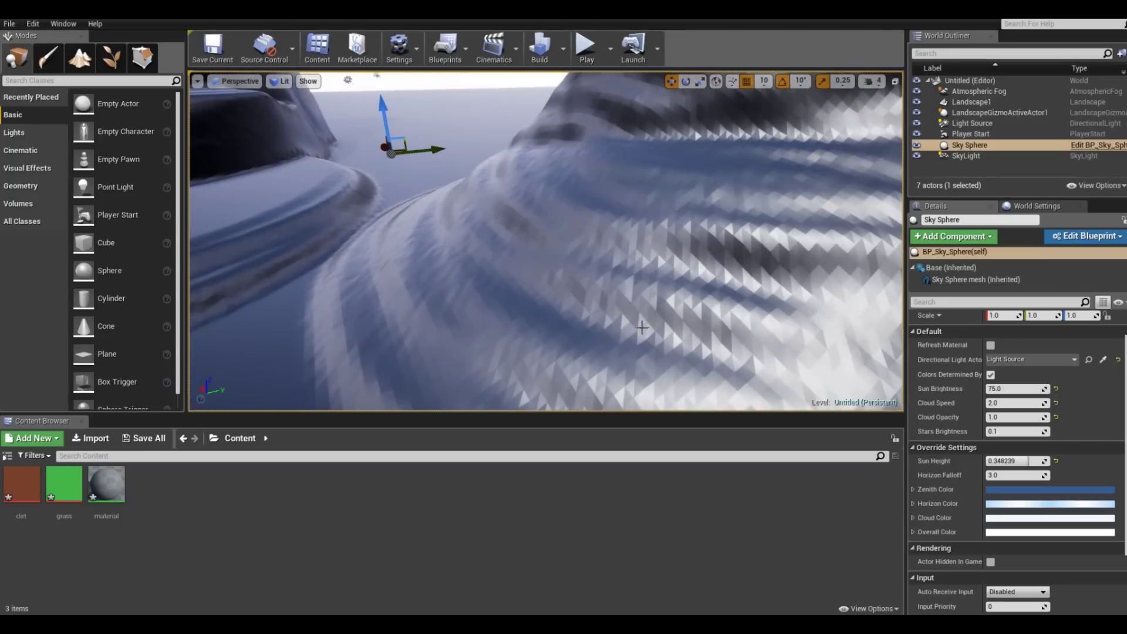
pyautogui.moveTo(637, 307); pyautogui.dragTo(596, 284, button='right')
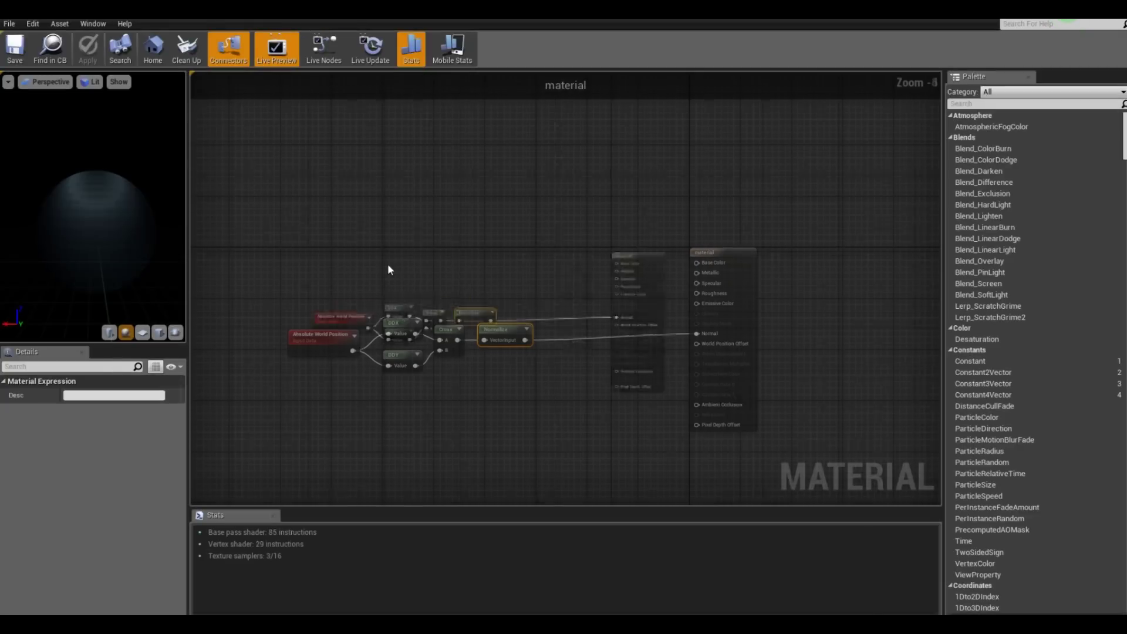
# - Back in the material graph, add a LandscapeLayerCoords node above the world position nodes
pyautogui.moveTo(471, 268); pyautogui.dragTo(568, 312, button='right')
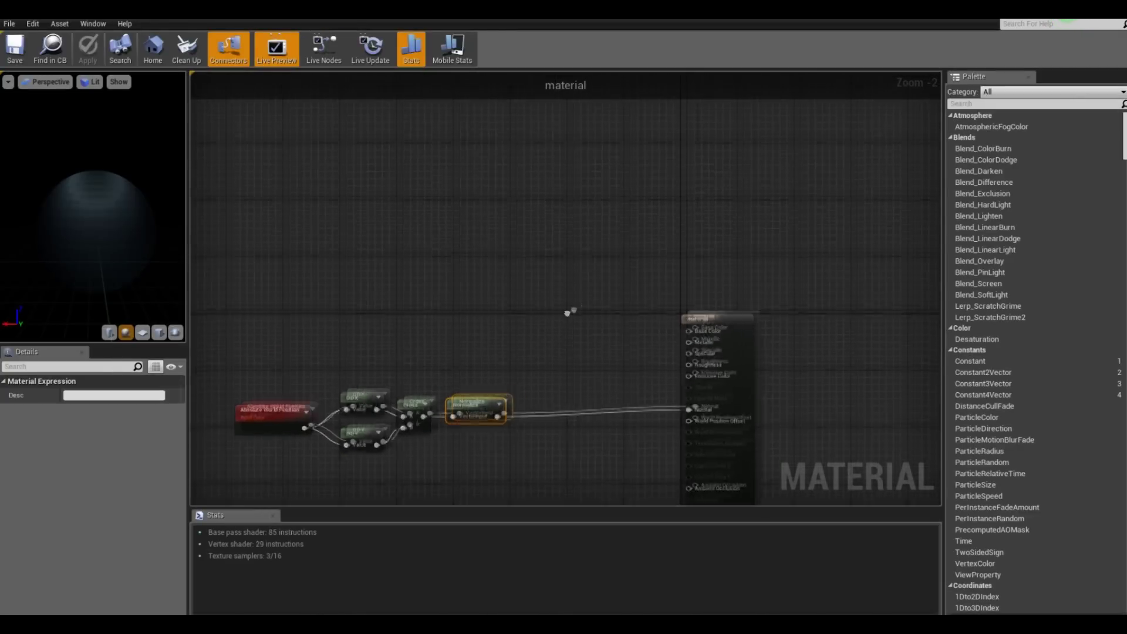
pyautogui.rightClick(371, 271)
pyautogui.write('lands')
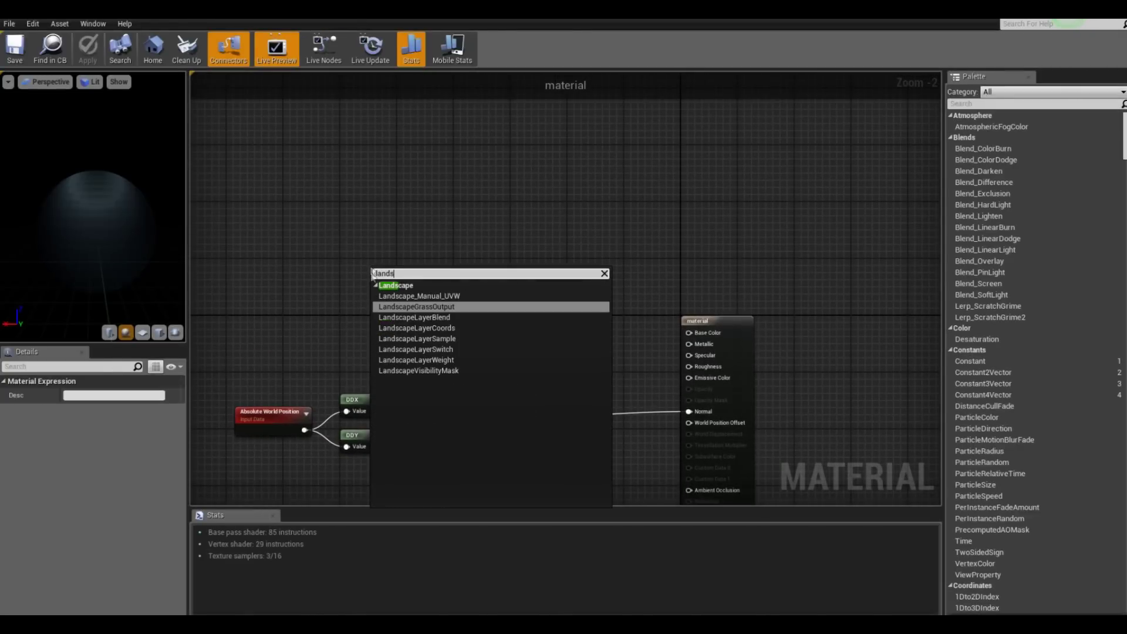
pyautogui.click(467, 328)
pyautogui.moveTo(427, 284); pyautogui.dragTo(482, 211)
pyautogui.click(474, 323)
pyautogui.click(474, 323)
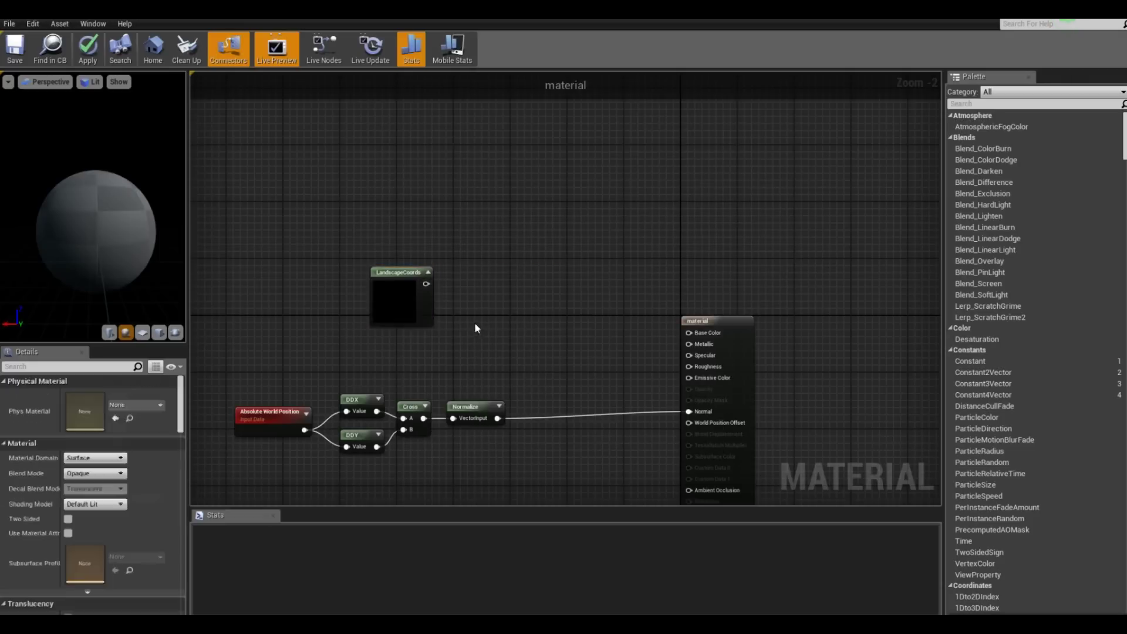
# - Add a TextureSample node above and beyond the landscape coordinates node
pyautogui.rightClick(509, 167)
pyautogui.write('t')
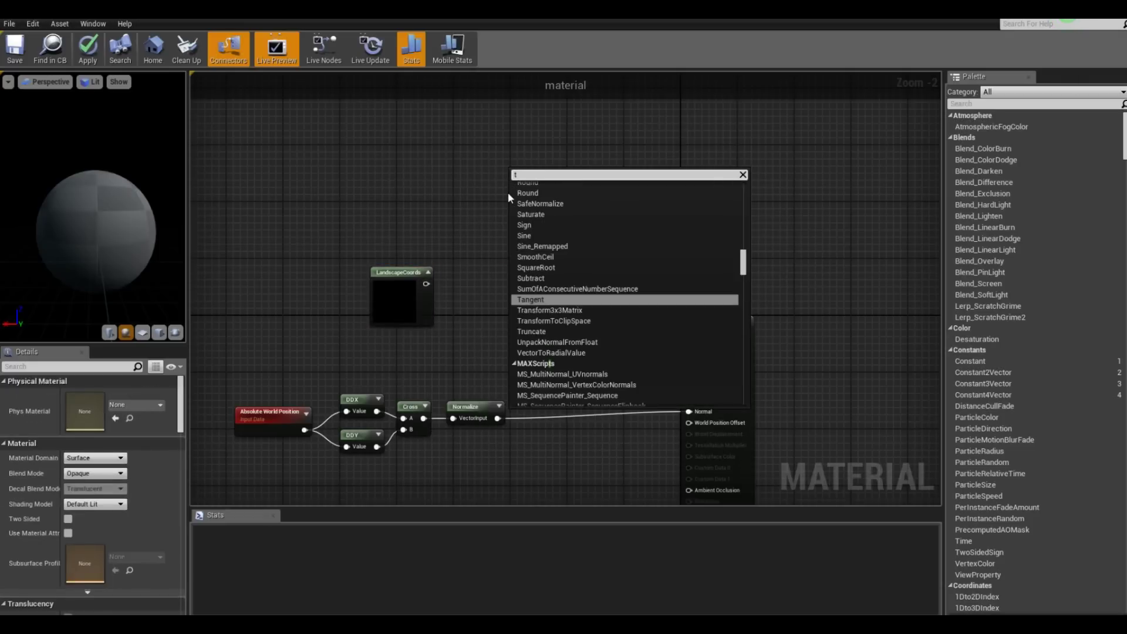
pyautogui.write('xur')
pyautogui.press('BackSpace')
pyautogui.press('BackSpace')
pyautogui.press('BackSpace')
pyautogui.write('exur')
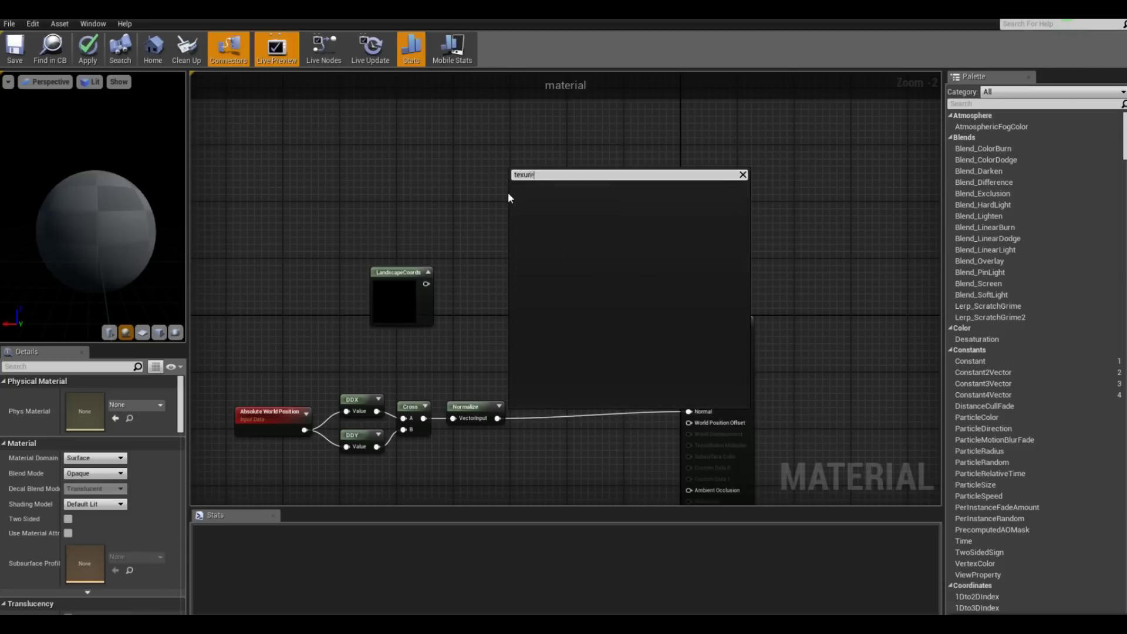
pyautogui.press('BackSpace')
pyautogui.press('BackSpace')
pyautogui.write('ture')
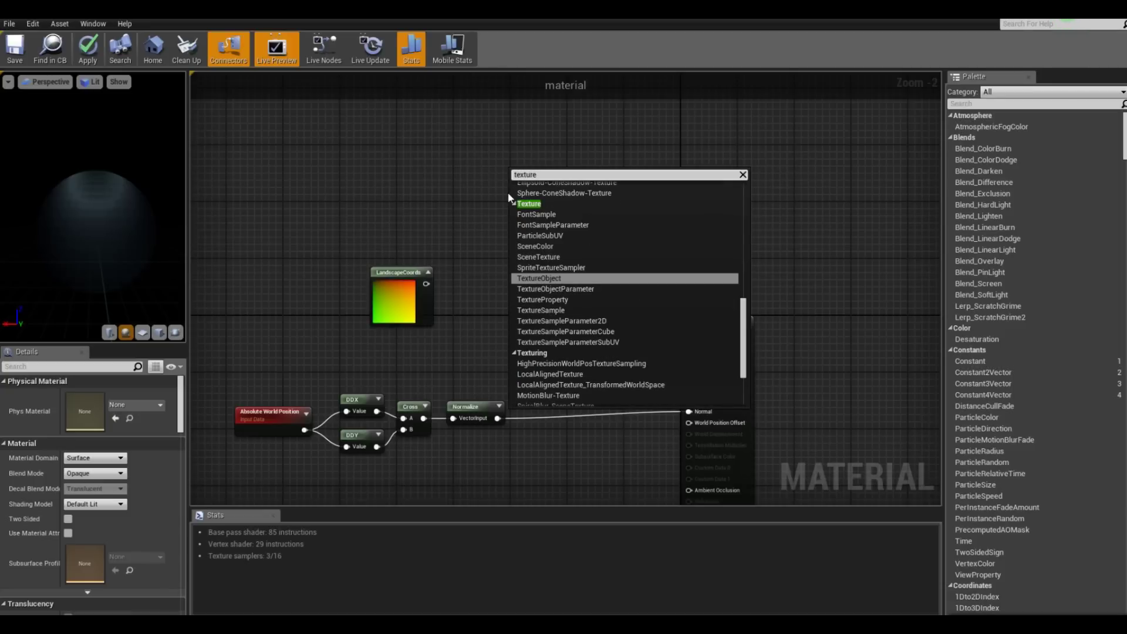
pyautogui.press('Down')
pyautogui.press('Down')
pyautogui.press('Down')
pyautogui.press('Return')
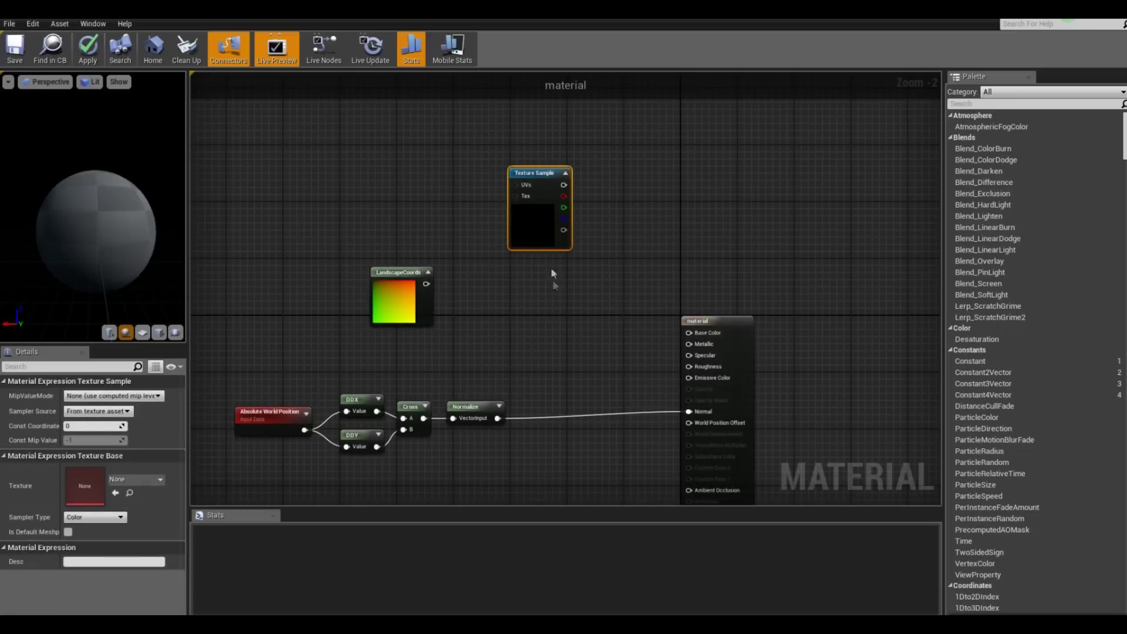
# - Duplicate the Texture Sample below the original and wire the landscape coordinates to the UVs of both samples
pyautogui.hotkey('ctrl', 'w')
pyautogui.moveTo(553, 294); pyautogui.dragTo(524, 273)
pyautogui.moveTo(426, 284); pyautogui.dragTo(516, 185)
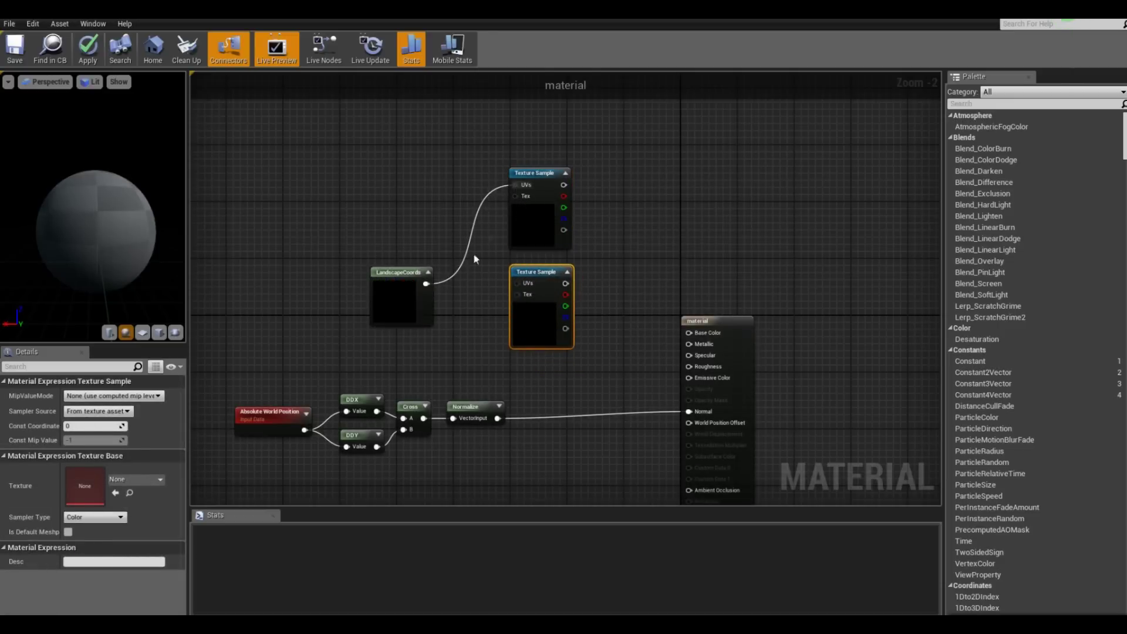
pyautogui.moveTo(430, 286); pyautogui.dragTo(526, 316)
# - Assign the grass texture to the upper Texture Sample node
pyautogui.click(541, 222)
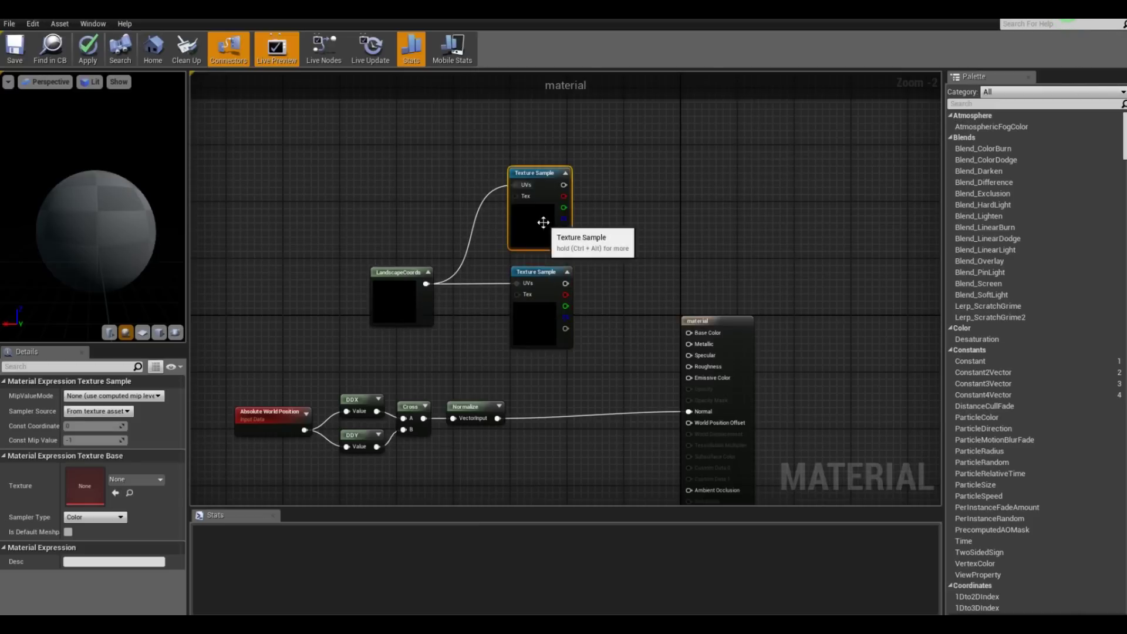
pyautogui.click(135, 479)
pyautogui.click(147, 329)
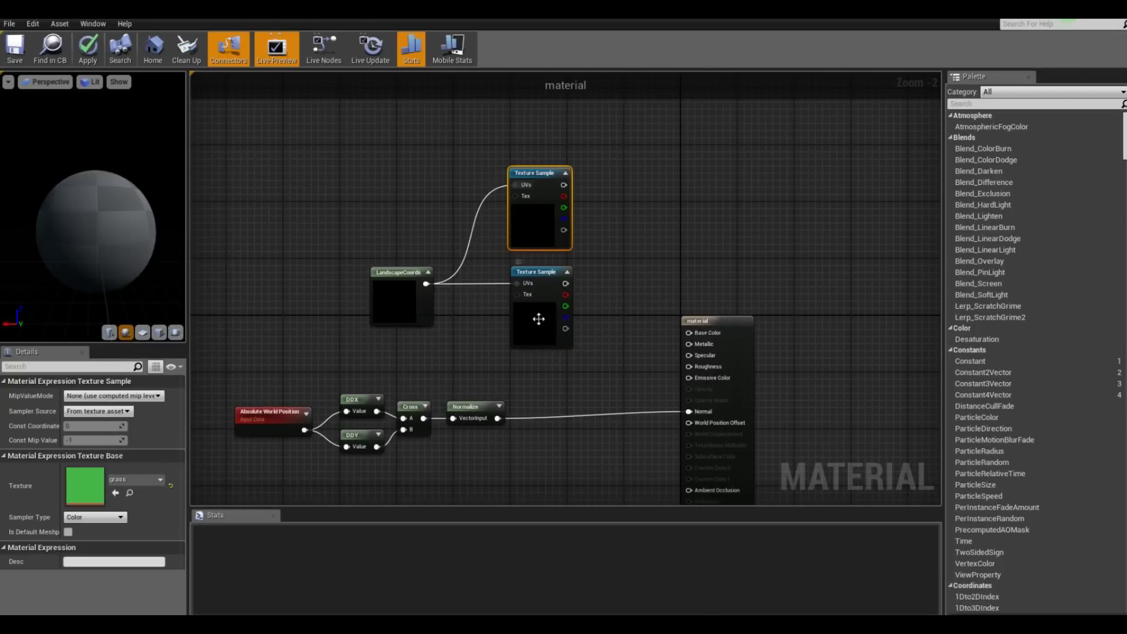
# - Assign the dirt texture to the lower Texture Sample node
pyautogui.click(518, 343)
pyautogui.click(141, 479)
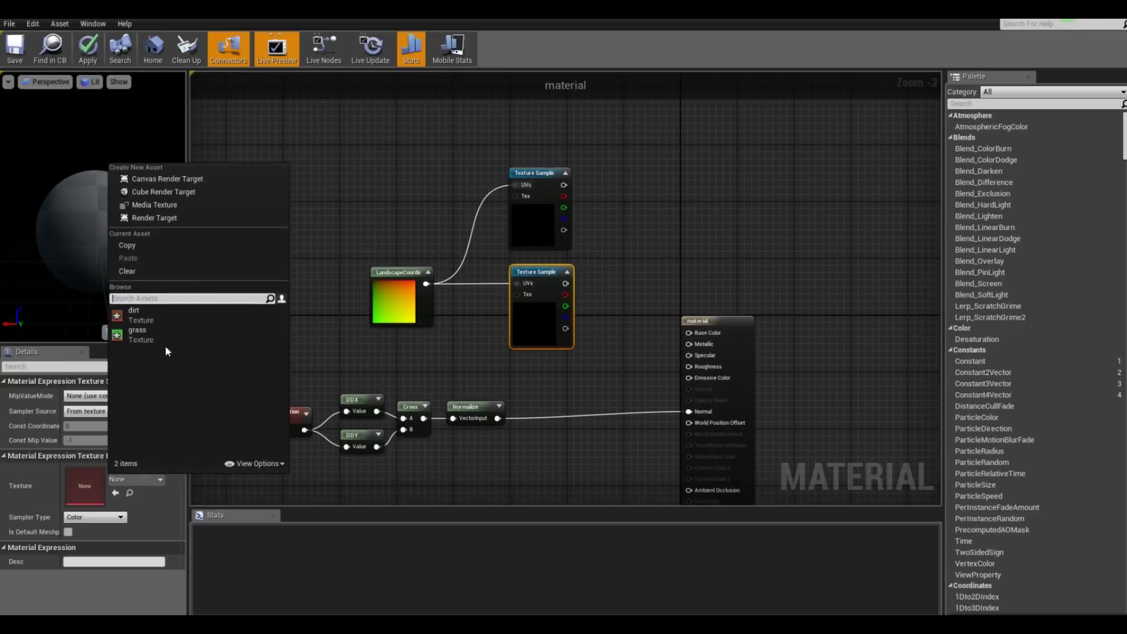
pyautogui.click(141, 314)
# - Add a LinearInterpolate node with the grass sample's color output wired to A and the dirt sample's to B
pyautogui.moveTo(567, 186); pyautogui.dragTo(504, 192, button='right')
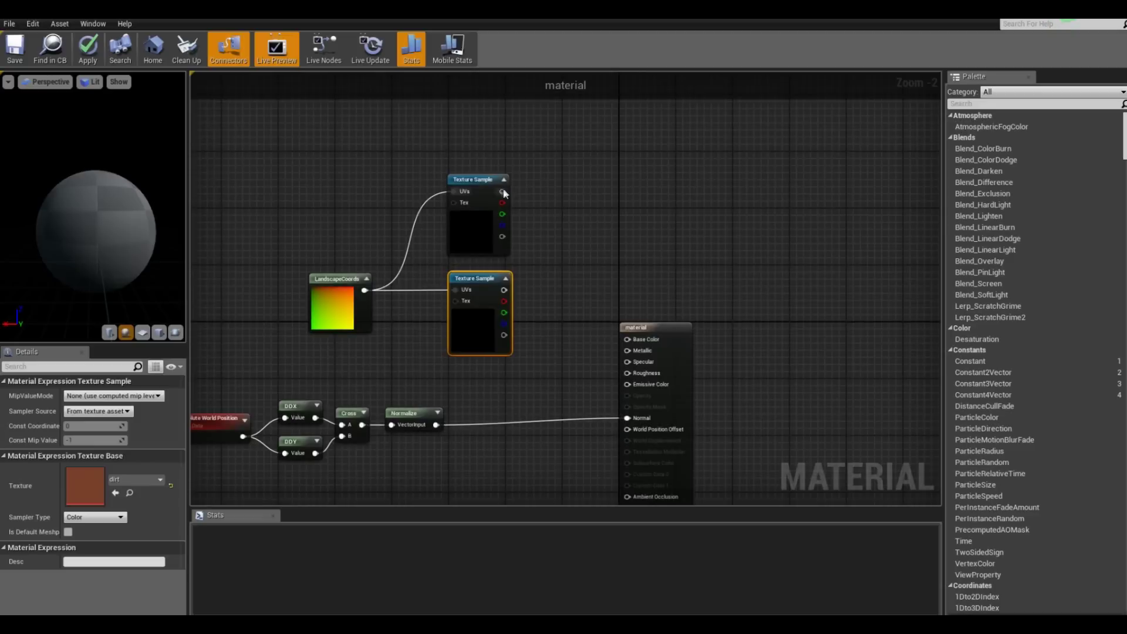
pyautogui.moveTo(503, 192); pyautogui.dragTo(564, 263)
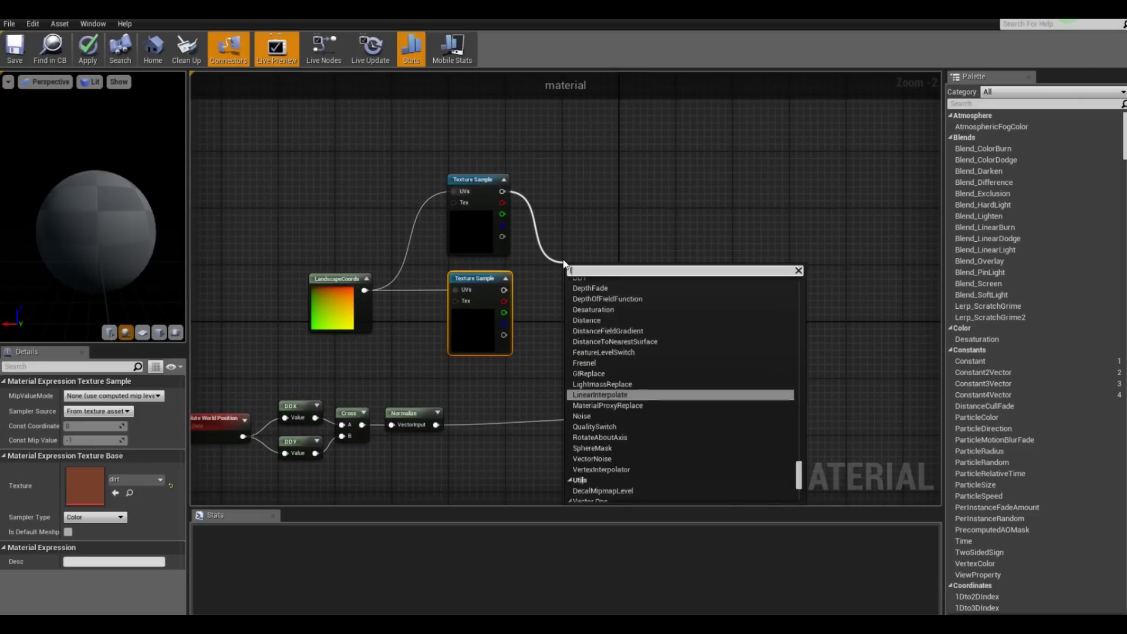
pyautogui.write('lerp')
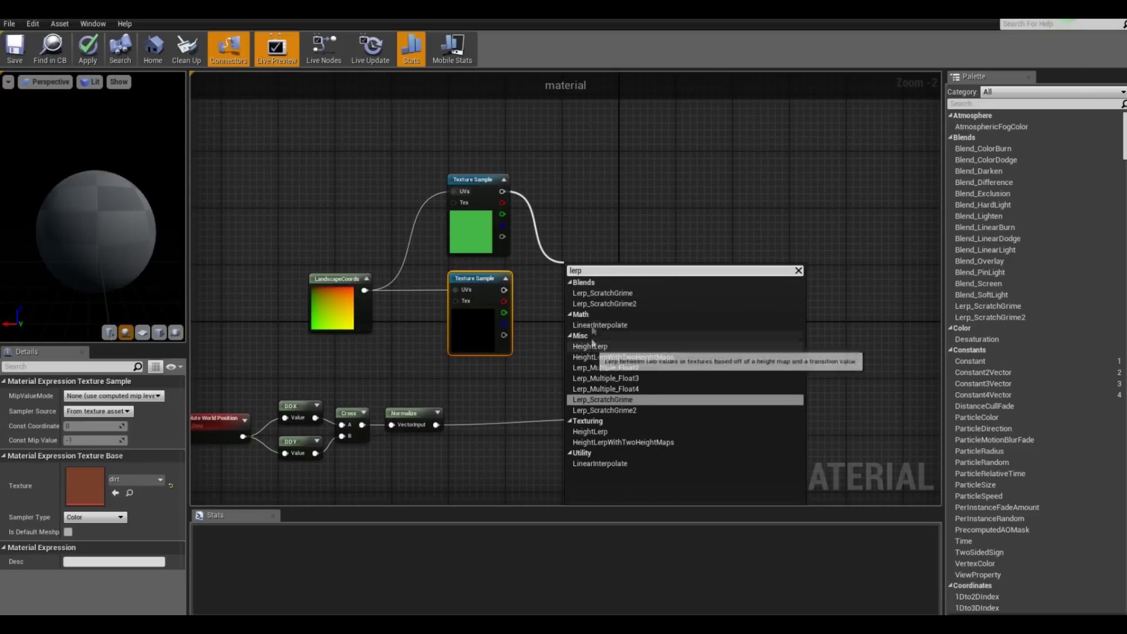
pyautogui.click(600, 325)
pyautogui.moveTo(505, 286); pyautogui.dragTo(575, 299)
pyautogui.moveTo(478, 288); pyautogui.dragTo(492, 280)
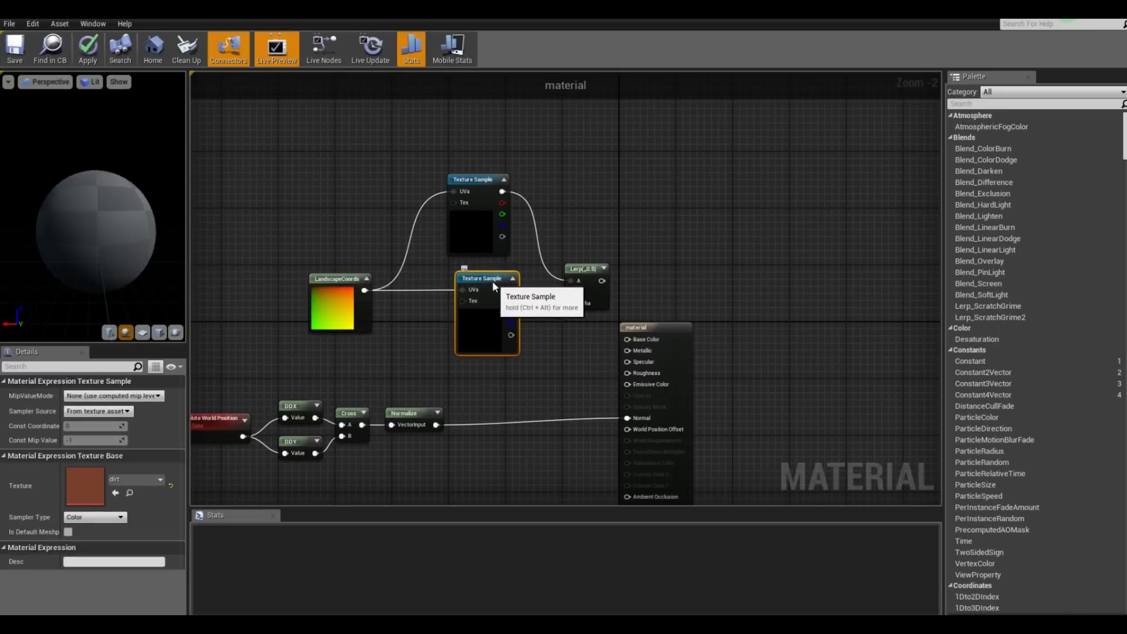
# - Add a Dot product node below the Normalize node, with the Normalize output feeding its A input
pyautogui.scroll(-1, 637, 353)
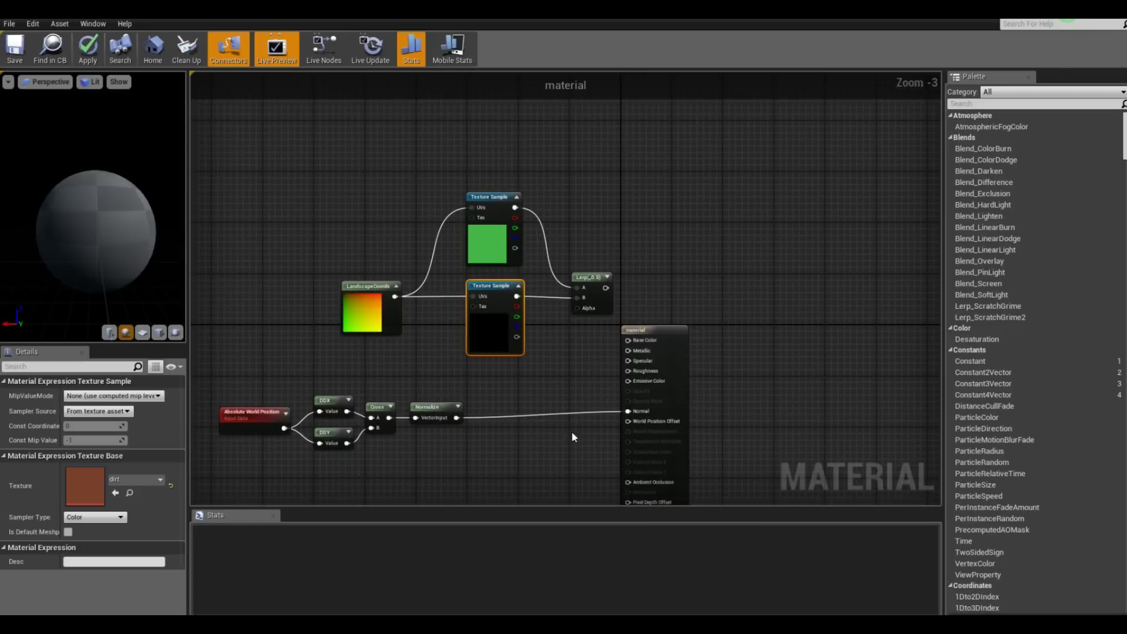
pyautogui.moveTo(574, 438); pyautogui.dragTo(581, 397, button='right')
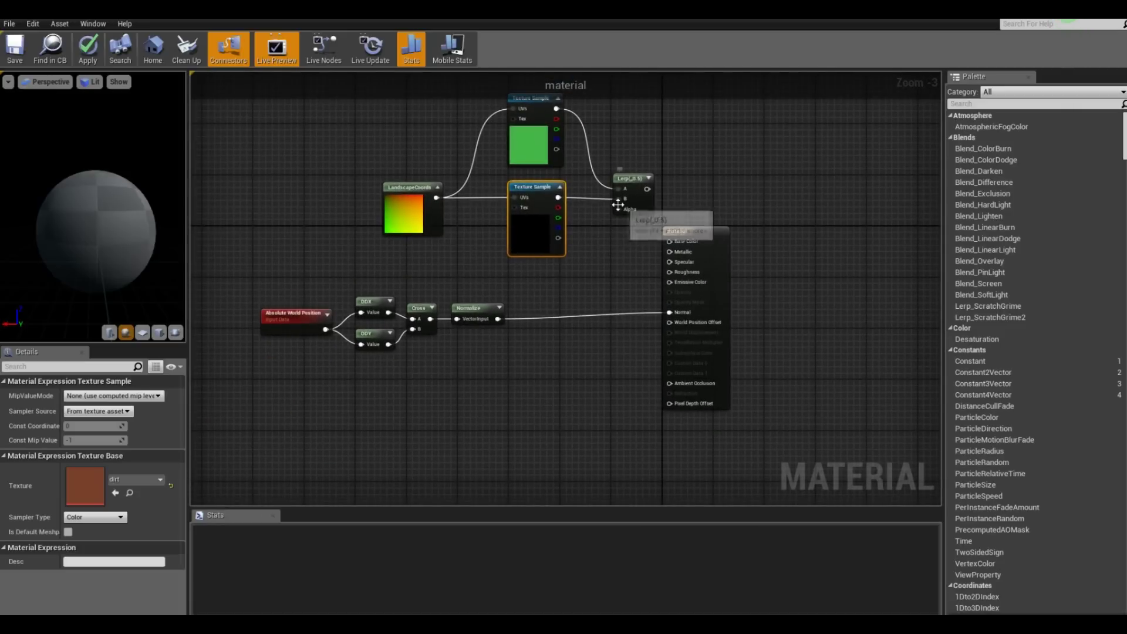
pyautogui.moveTo(462, 459); pyautogui.dragTo(473, 385, button='right')
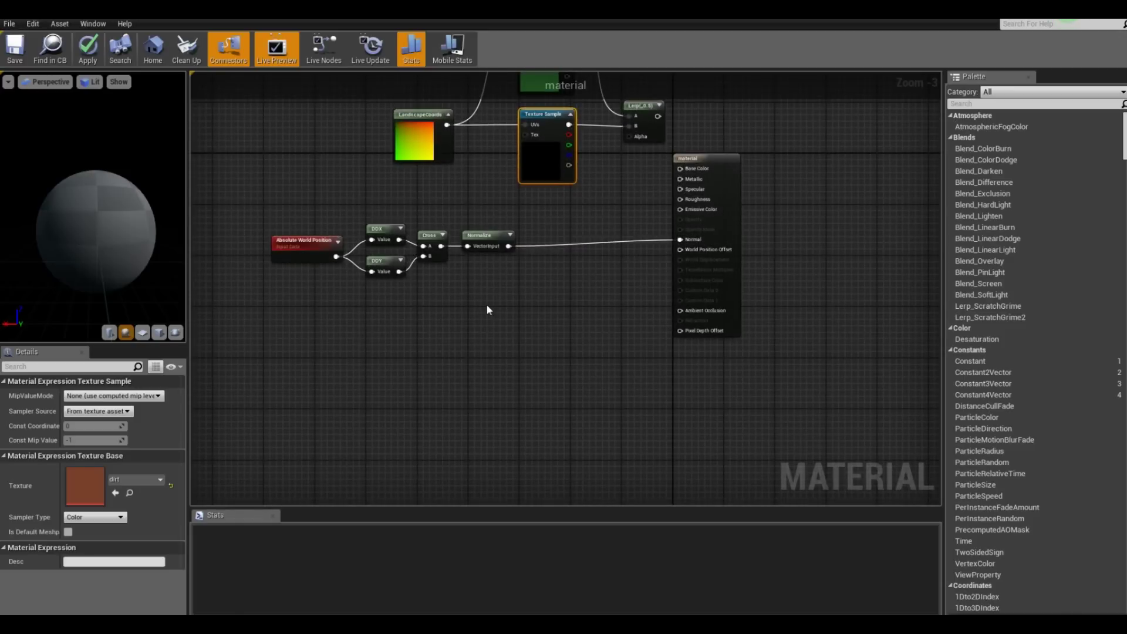
pyautogui.scroll(1, 488, 272)
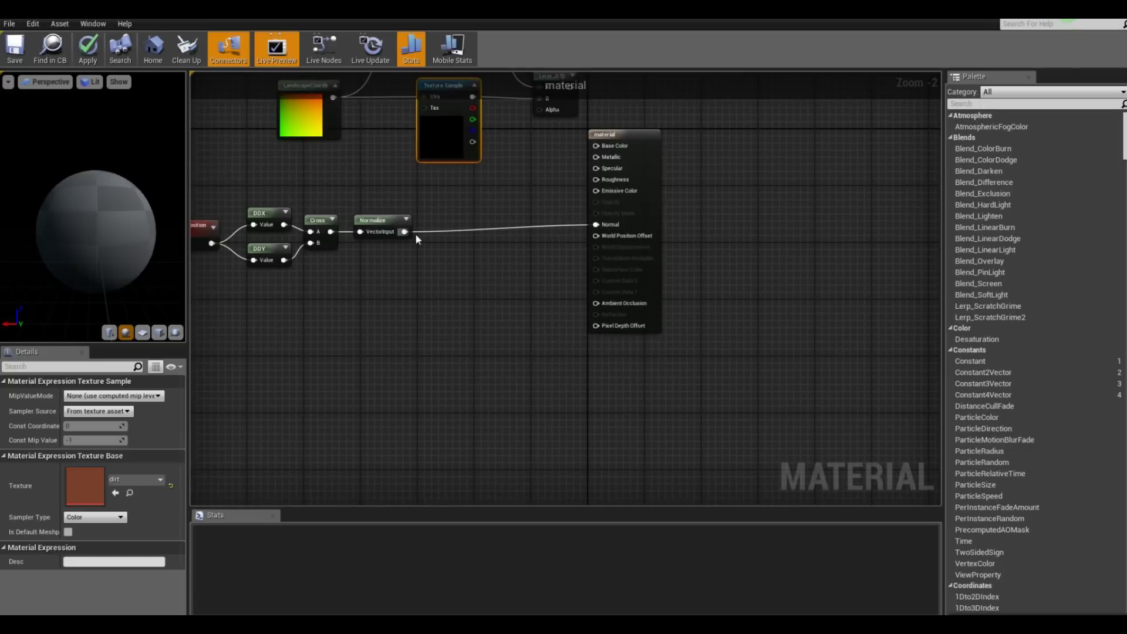
pyautogui.moveTo(405, 232); pyautogui.dragTo(439, 270)
pyautogui.write('d')
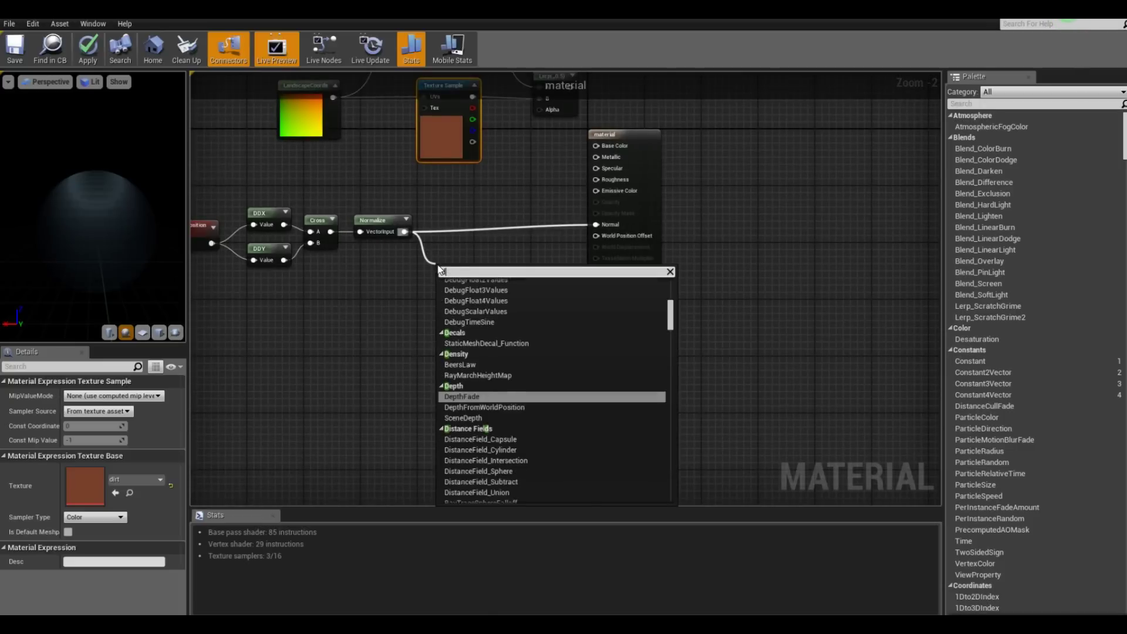
pyautogui.write('ot')
pyautogui.click(463, 294)
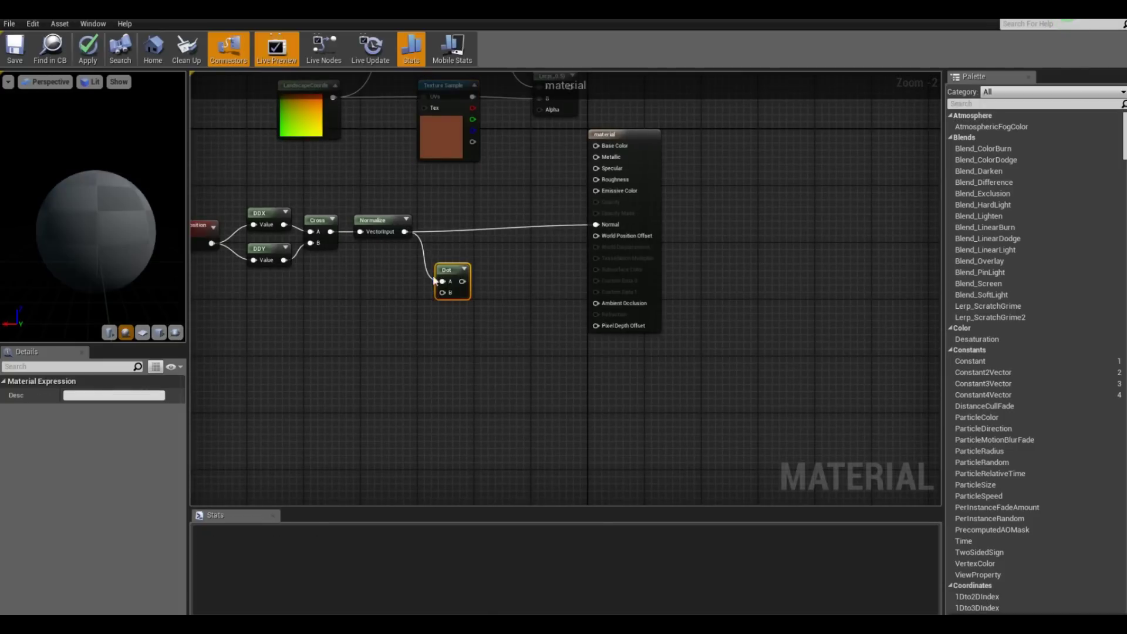
# - Add a VectorParameter below the Cross node with its default blue value set to 1.0, and wire it to the Dot node's B input
pyautogui.moveTo(349, 320)
pyautogui.mouseDown(button='right')
pyautogui.moveTo(392, 327)
pyautogui.moveTo(369, 328)
pyautogui.mouseUp(button='right')
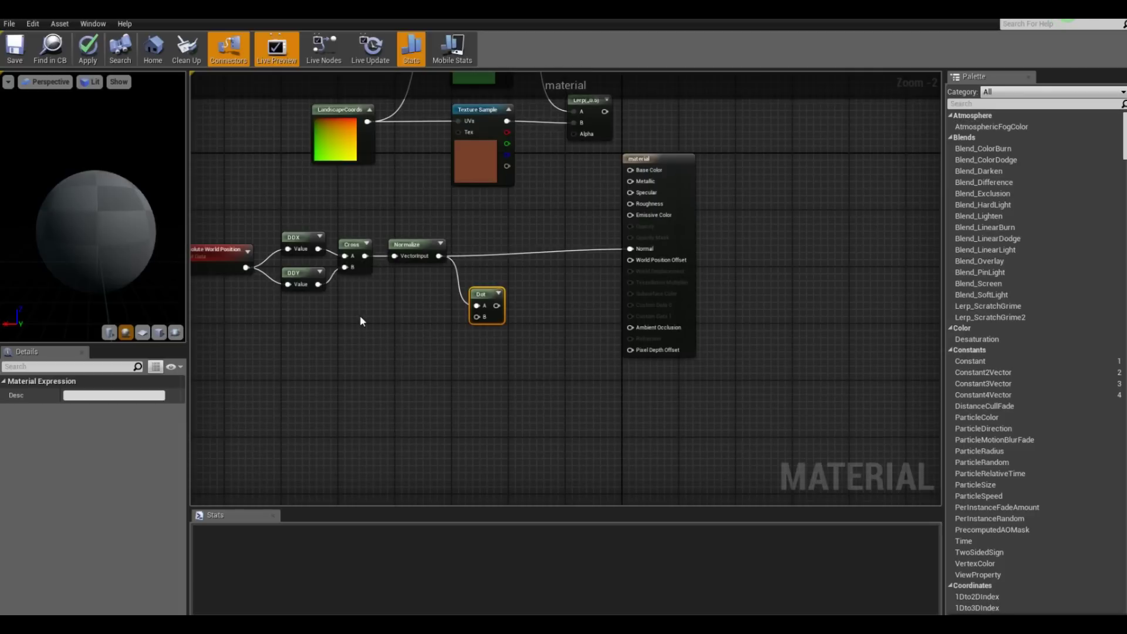
pyautogui.rightClick(358, 312)
pyautogui.write('param')
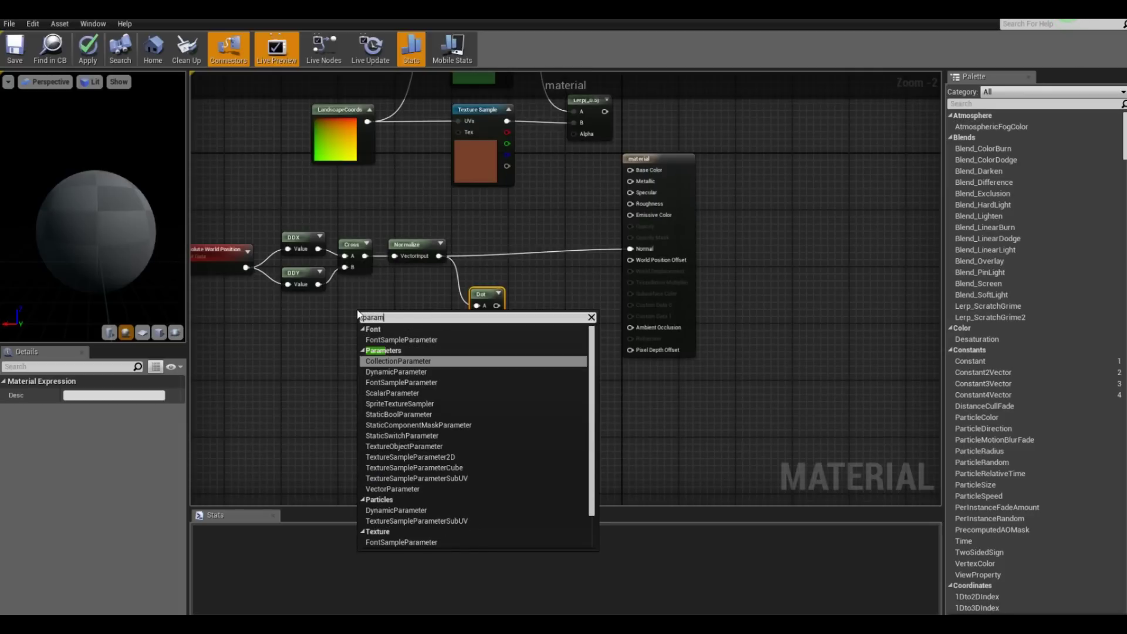
pyautogui.click(372, 487)
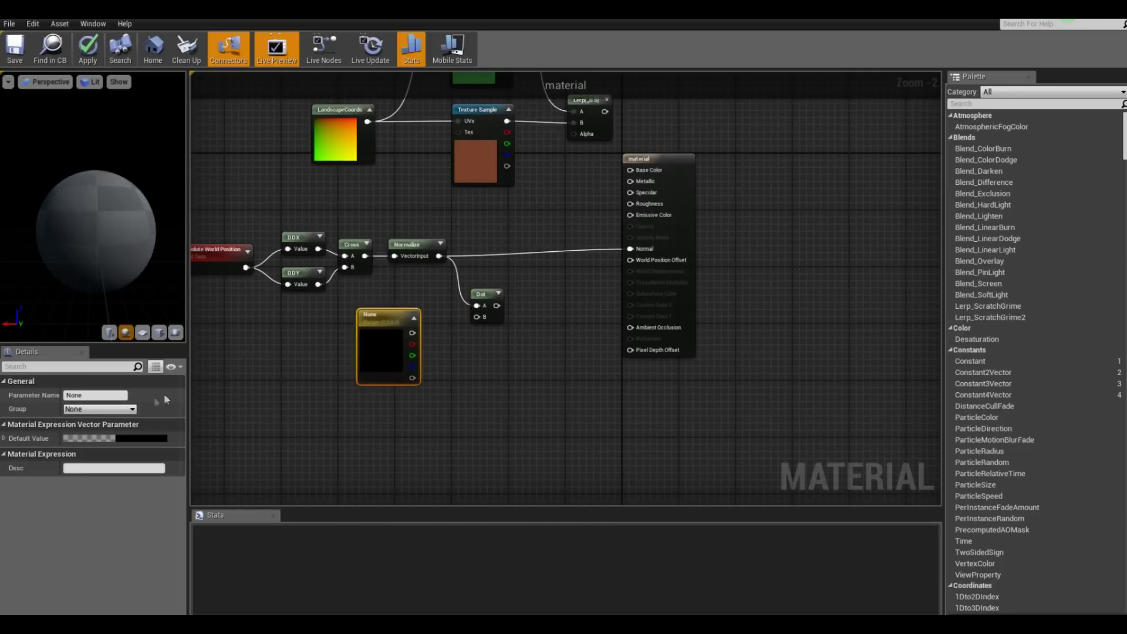
pyautogui.click(136, 439)
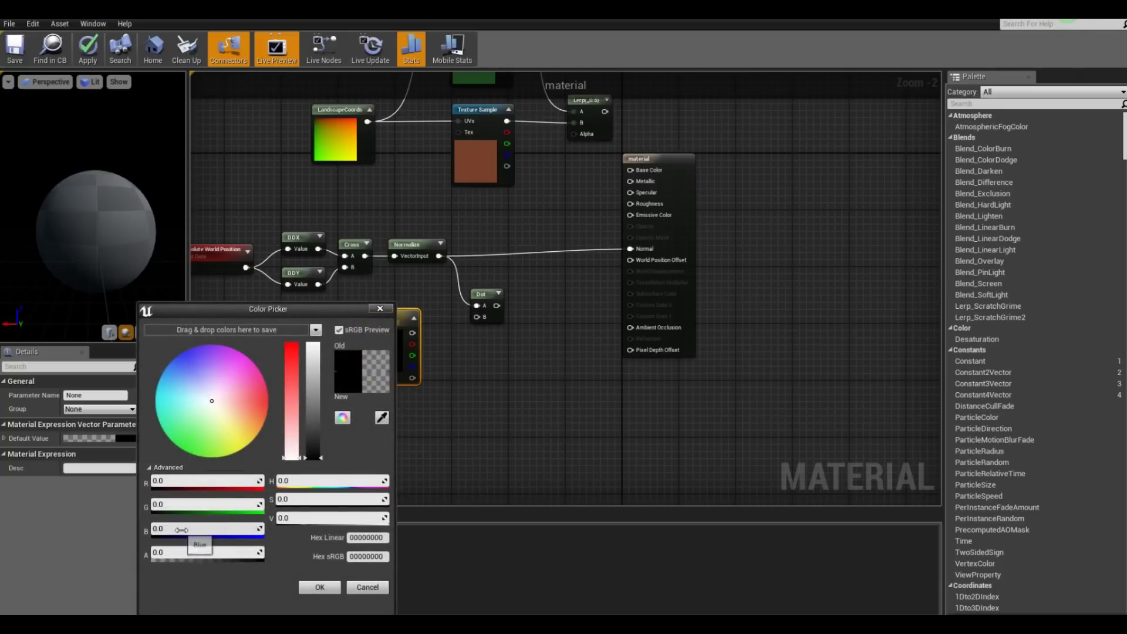
pyautogui.press('Return')
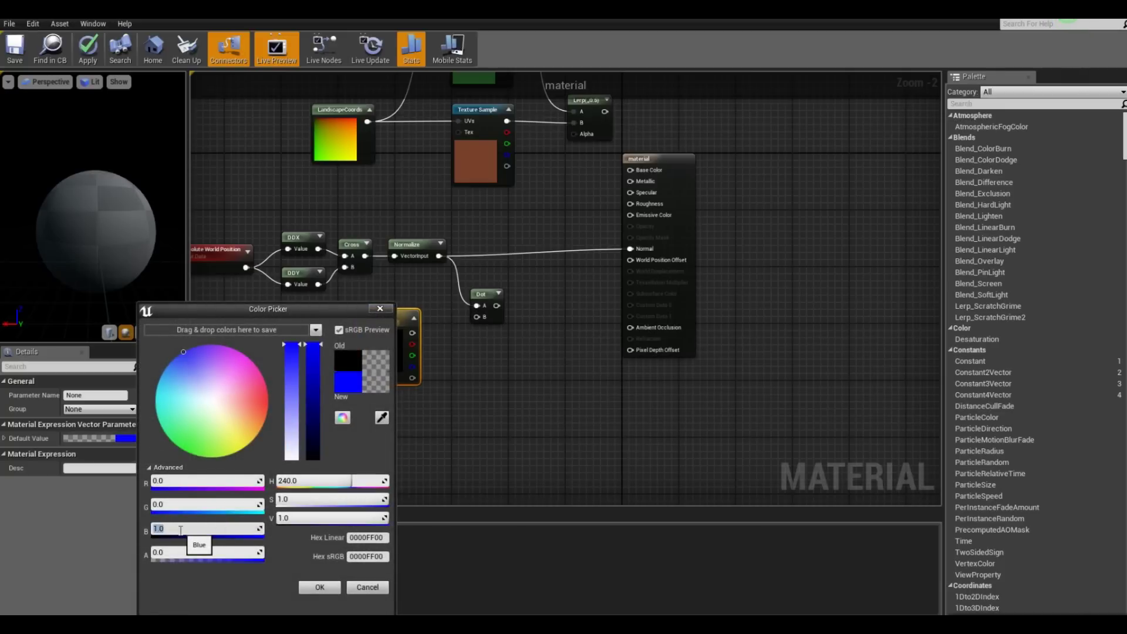
pyautogui.click(519, 395)
pyautogui.scroll(2, 379, 316)
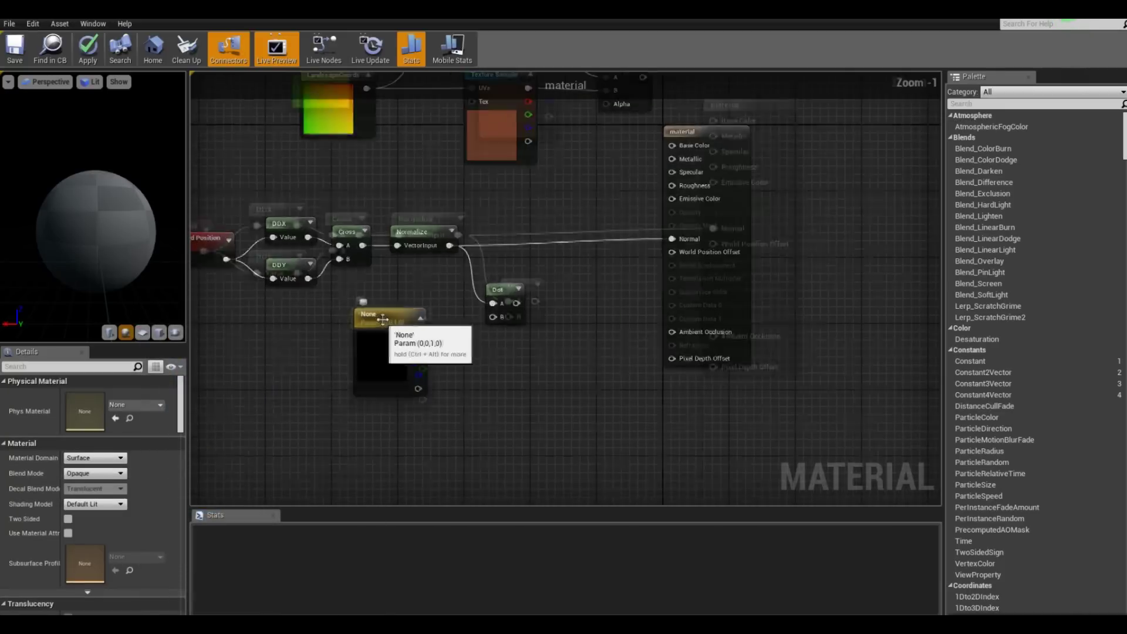
pyautogui.moveTo(417, 319); pyautogui.dragTo(511, 318)
# - Move the world position, normal and Dot nodes together farther away from the material output node
pyautogui.moveTo(506, 364); pyautogui.dragTo(396, 327, button='right')
pyautogui.scroll(-4, 475, 326)
pyautogui.moveTo(476, 326); pyautogui.dragTo(616, 349, button='right')
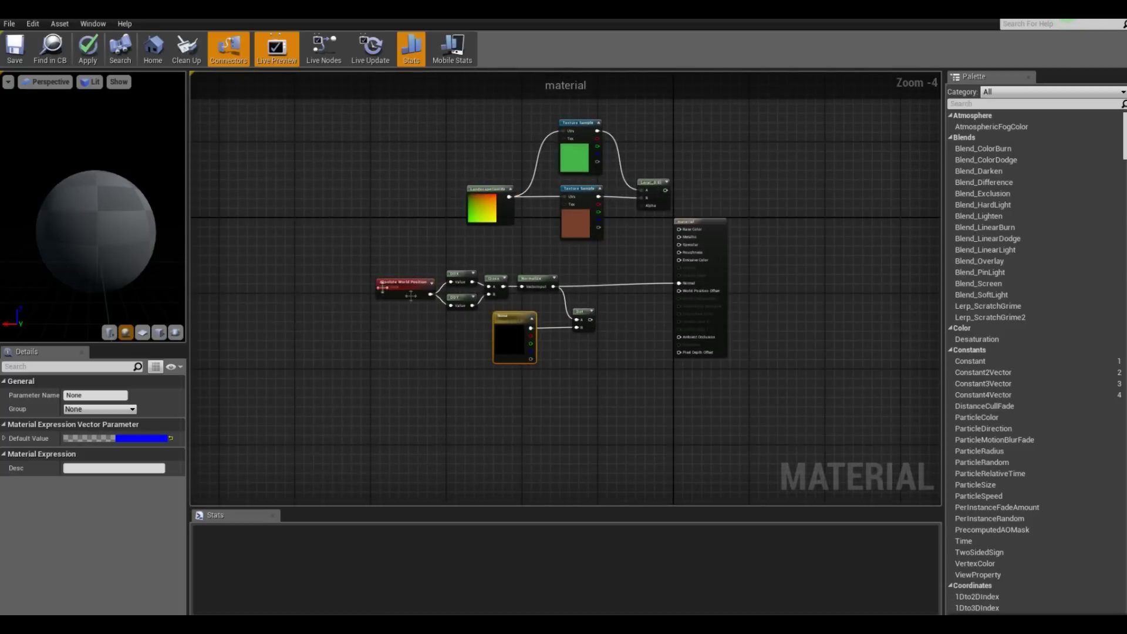
pyautogui.moveTo(367, 261); pyautogui.dragTo(618, 373)
pyautogui.moveTo(528, 279); pyautogui.dragTo(373, 276)
# - Add a Subtract node below and beyond the Dot node, with the Dot output feeding its A input
pyautogui.scroll(2, 478, 352)
pyautogui.moveTo(478, 351); pyautogui.dragTo(388, 294, button='right')
pyautogui.scroll(2, 498, 284)
pyautogui.moveTo(415, 251); pyautogui.dragTo(475, 332)
pyautogui.write('subtract')
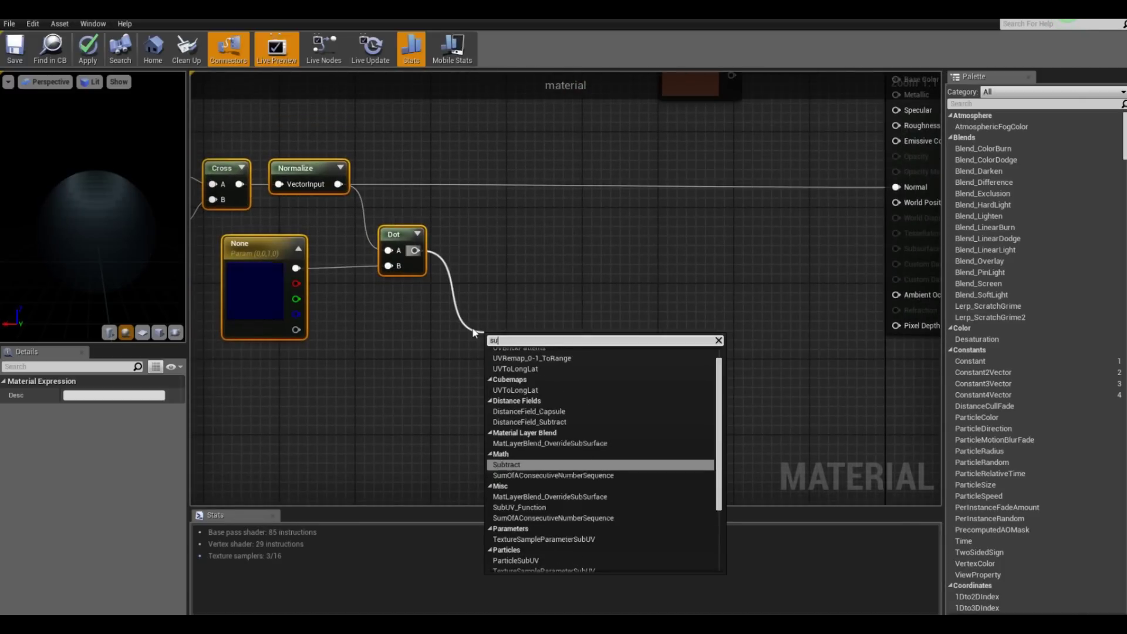
pyautogui.press('Return')
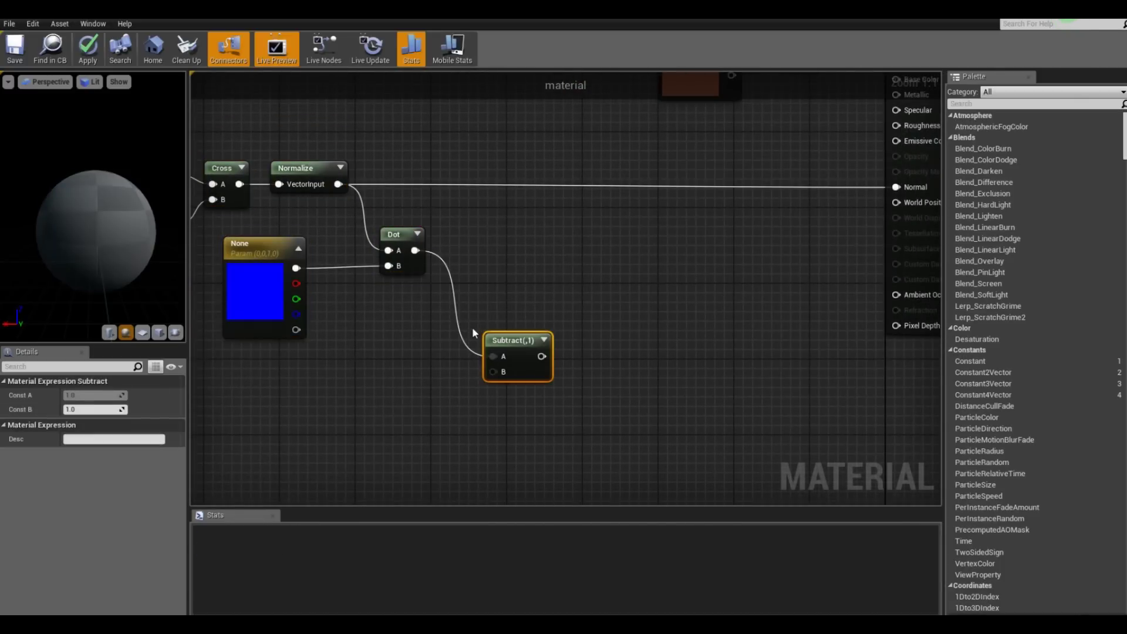
# - Add a ScalarParameter with default value 1.0 below the vector parameter and wire it to the Subtract node's B input
pyautogui.moveTo(472, 326)
pyautogui.mouseDown(button='right')
pyautogui.moveTo(442, 395)
pyautogui.moveTo(460, 332)
pyautogui.mouseUp(button='right')
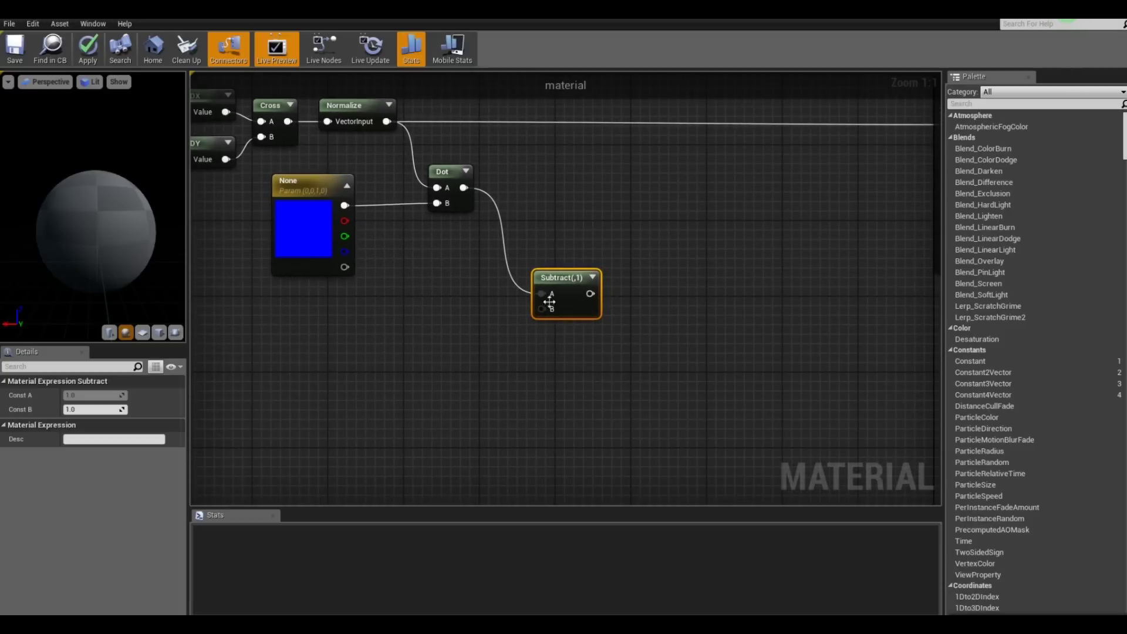
pyautogui.moveTo(306, 345); pyautogui.dragTo(299, 361, button='right')
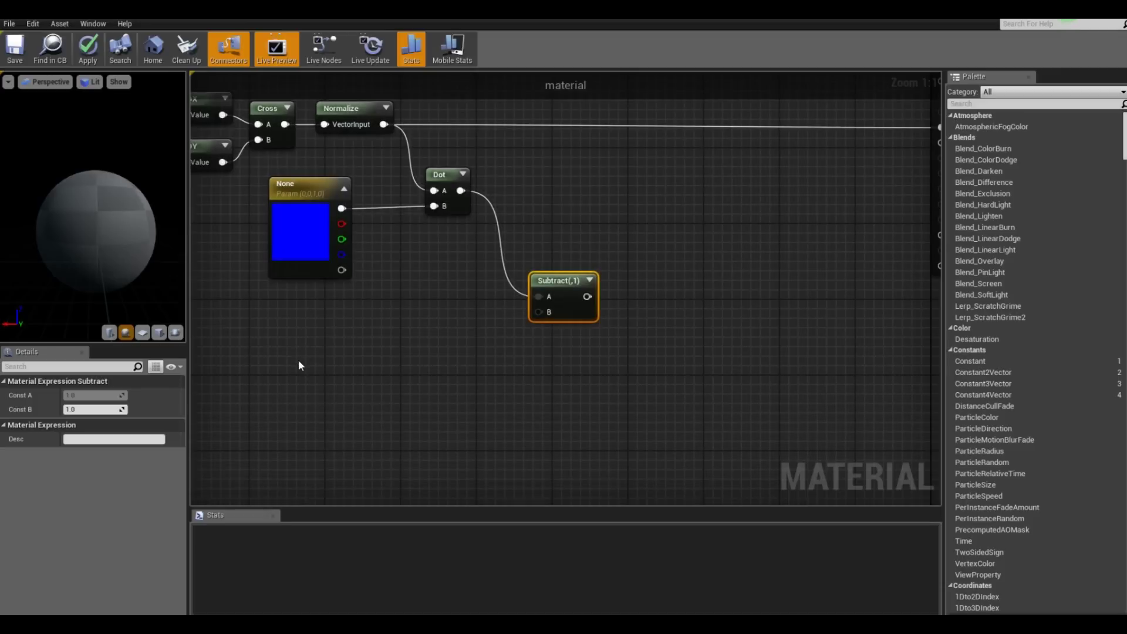
pyautogui.rightClick(278, 344)
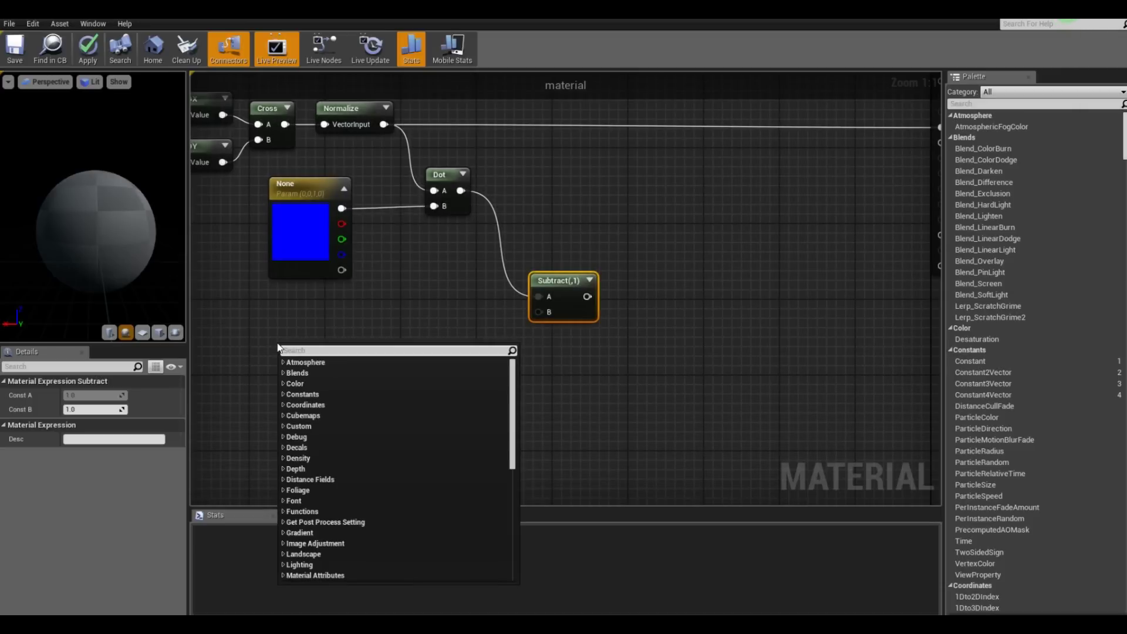
pyautogui.write('param')
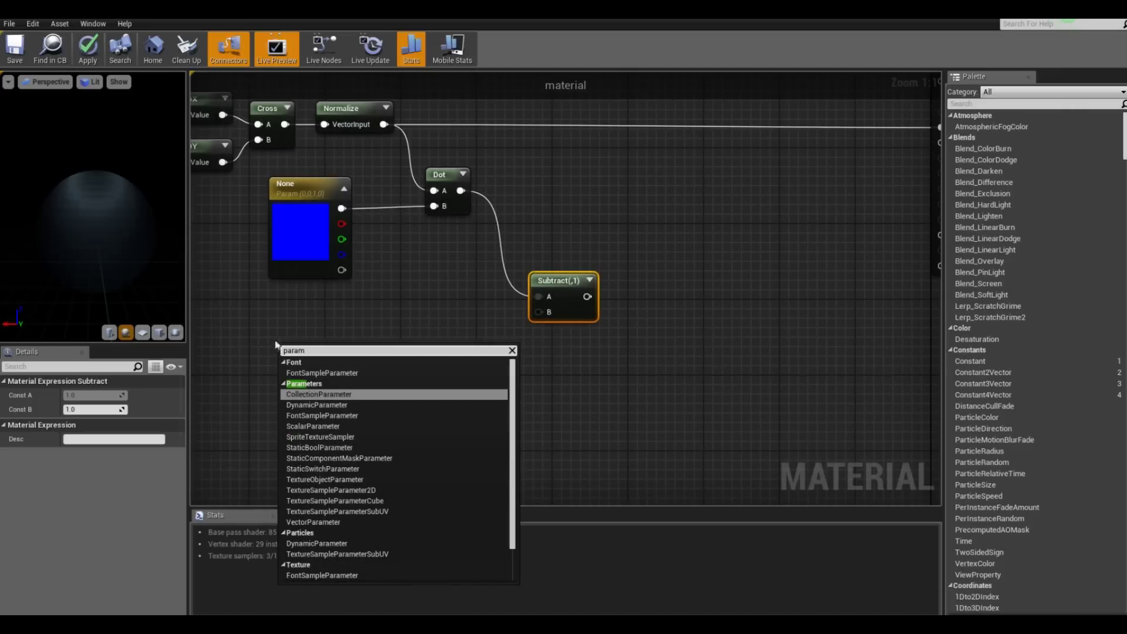
pyautogui.click(313, 426)
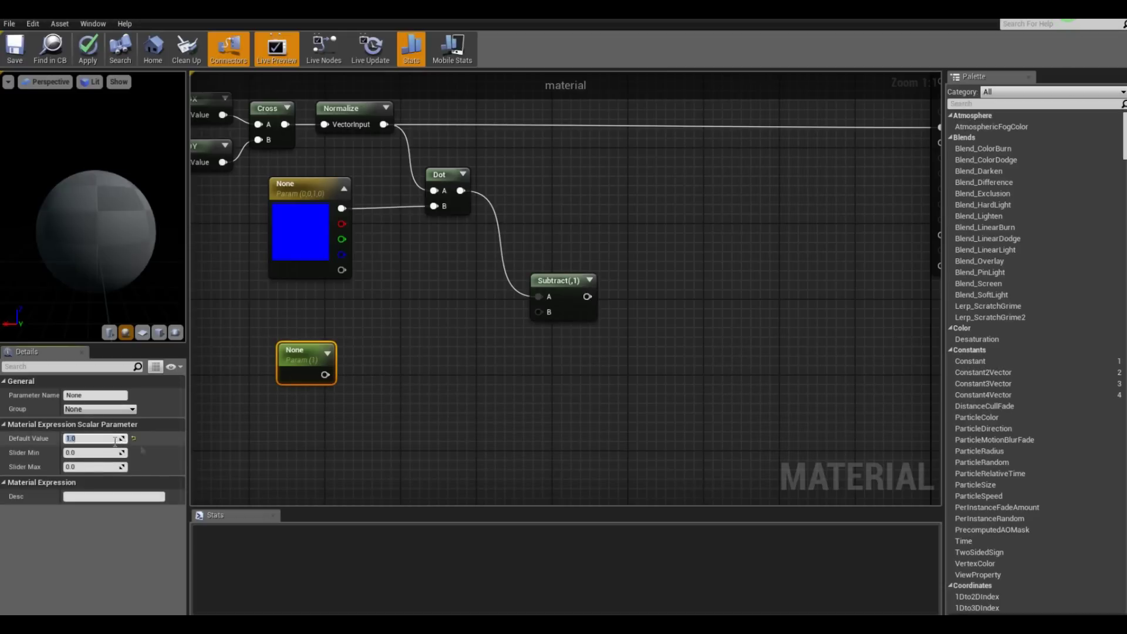
pyautogui.moveTo(325, 374); pyautogui.dragTo(539, 311)
# - Add a Divide node below and beyond the Subtract node, with the Subtract output feeding its A input
pyautogui.moveTo(584, 425); pyautogui.dragTo(466, 379, button='right')
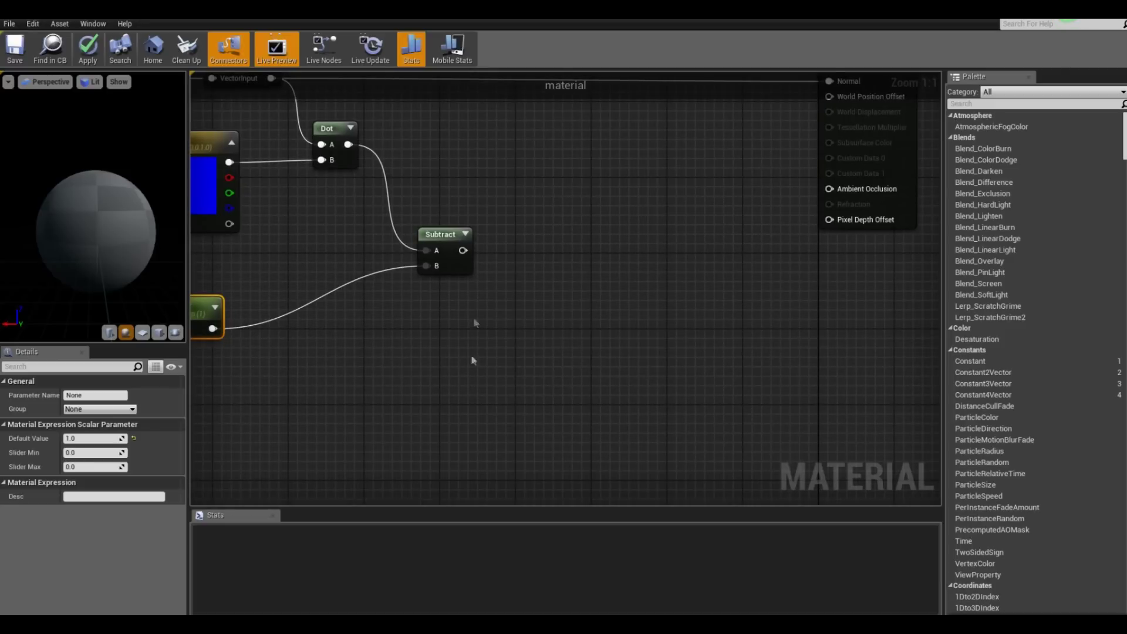
pyautogui.moveTo(464, 250); pyautogui.dragTo(520, 322)
pyautogui.write('div')
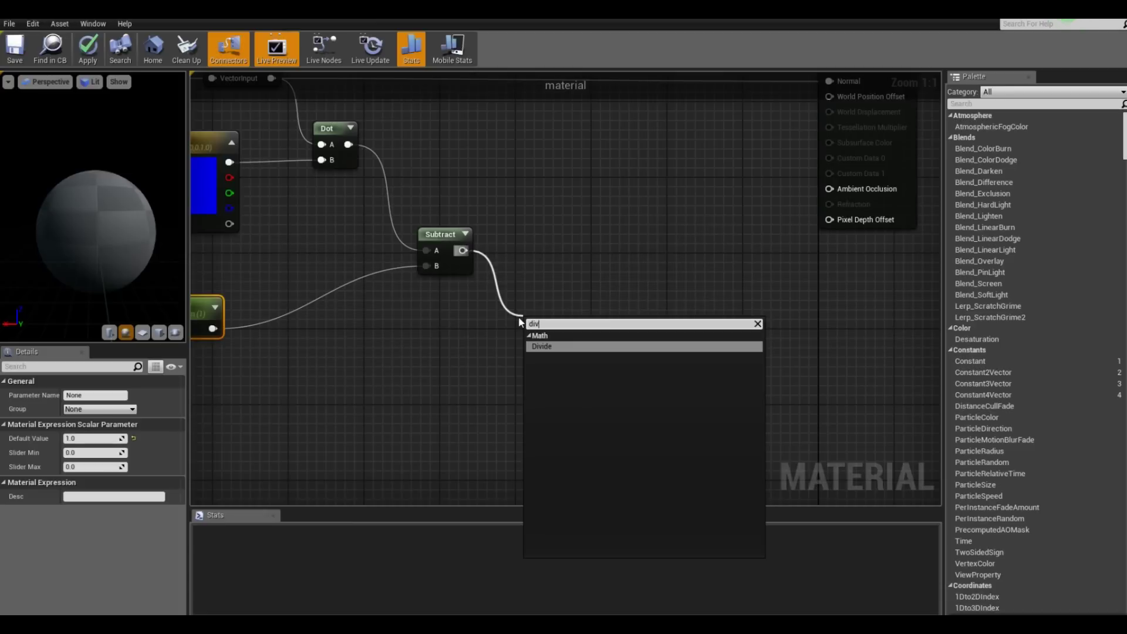
pyautogui.press('Return')
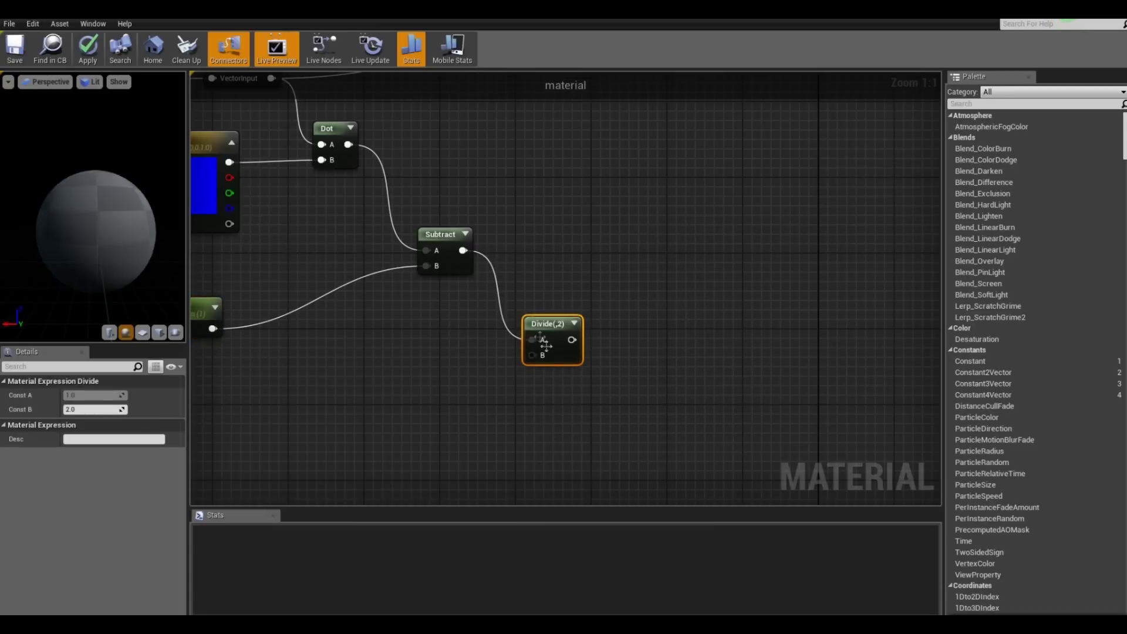
# - Duplicate the Subtract node below the original, wiring its output to Divide's B and the scalar parameter to its own B input
pyautogui.click(440, 234)
pyautogui.hotkey('ctrl', 'c')
pyautogui.hotkey('ctrl', 'v')
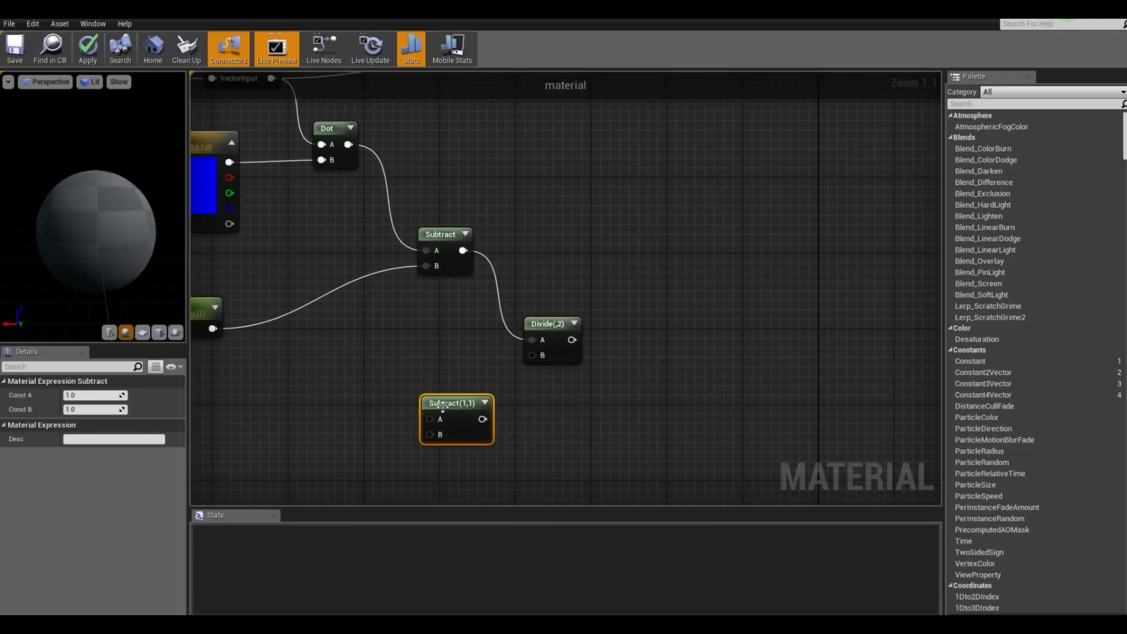
pyautogui.moveTo(442, 406); pyautogui.dragTo(540, 350)
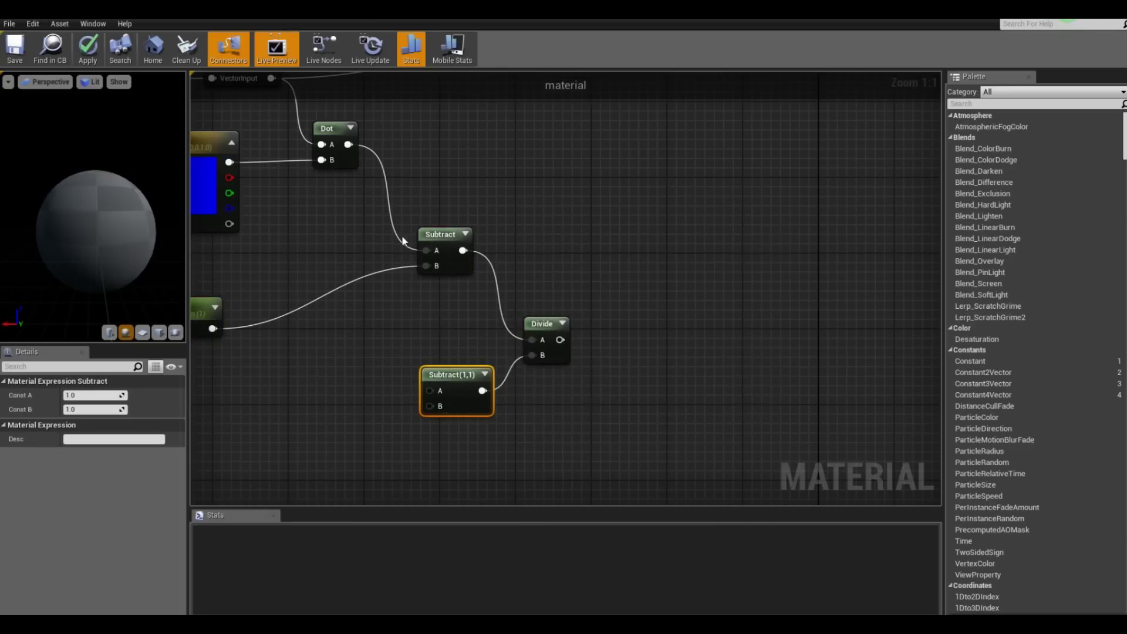
pyautogui.moveTo(447, 329); pyautogui.dragTo(550, 313, button='right')
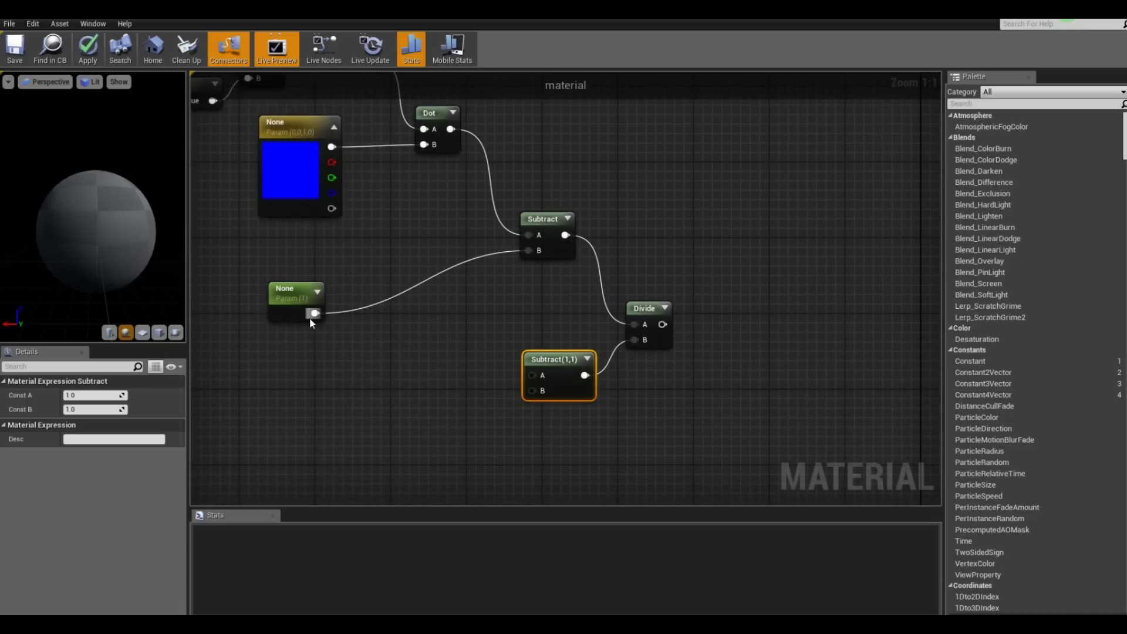
pyautogui.moveTo(315, 313); pyautogui.dragTo(532, 390)
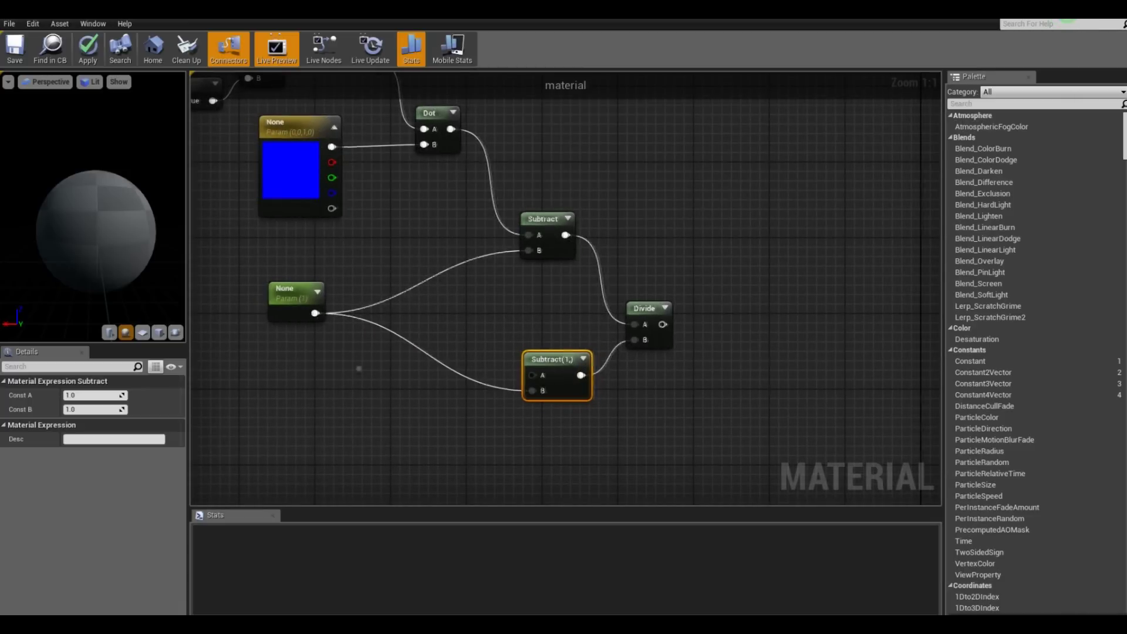
# - Add a second ScalarParameter below the first one, feeding the A input of the lower Subtract node
pyautogui.moveTo(359, 369); pyautogui.dragTo(418, 361, button='right')
pyautogui.moveTo(593, 366); pyautogui.dragTo(392, 369)
pyautogui.write('par')
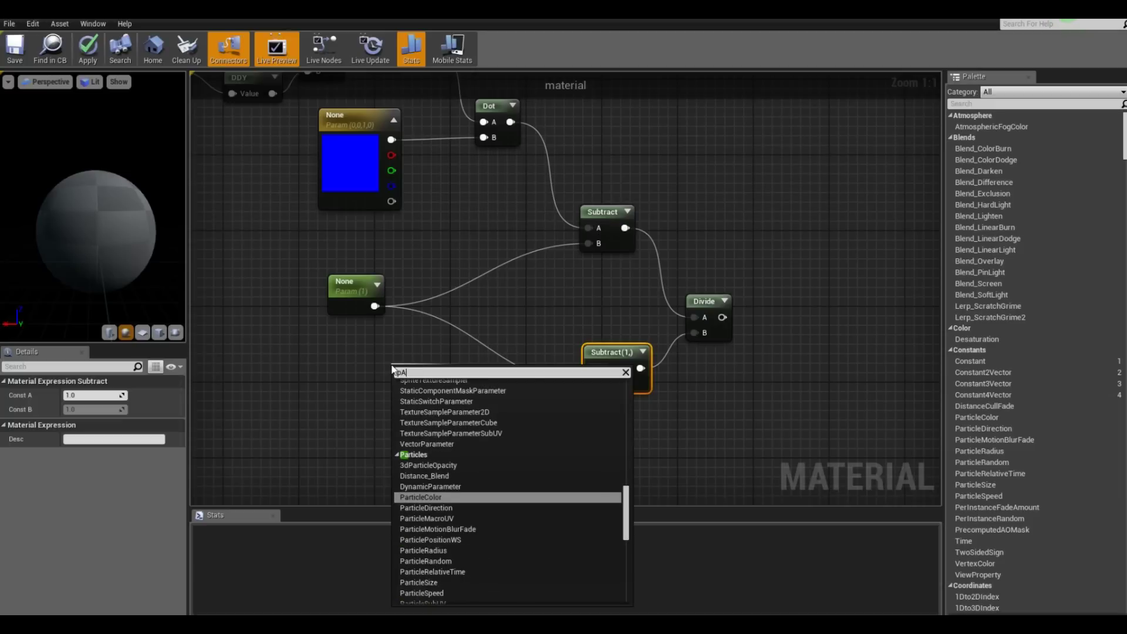
pyautogui.write('am')
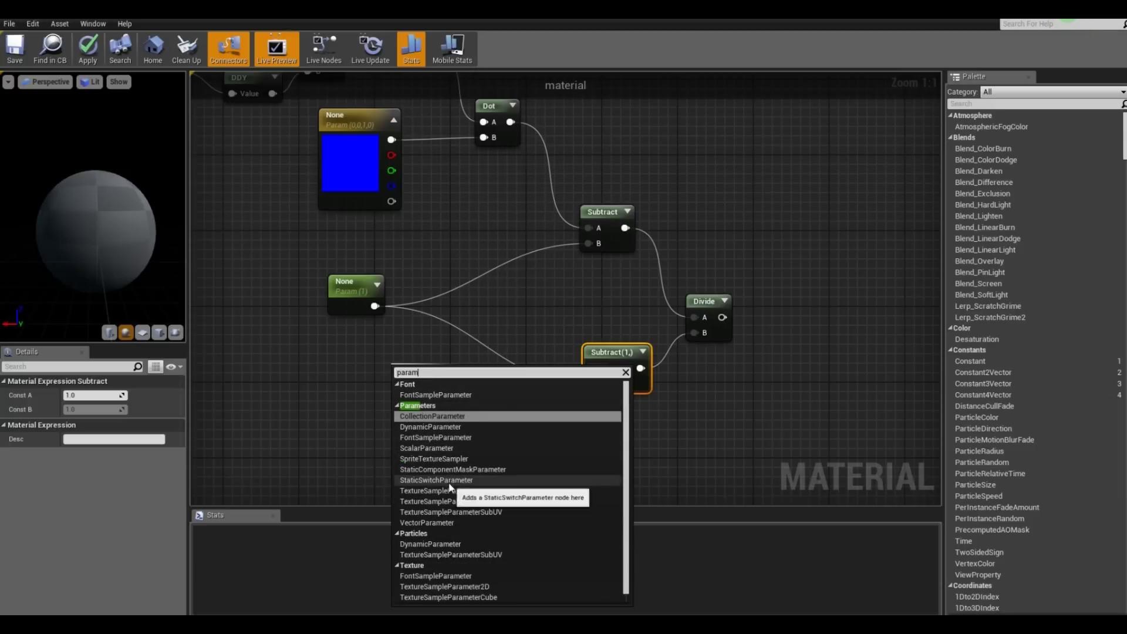
pyautogui.click(424, 448)
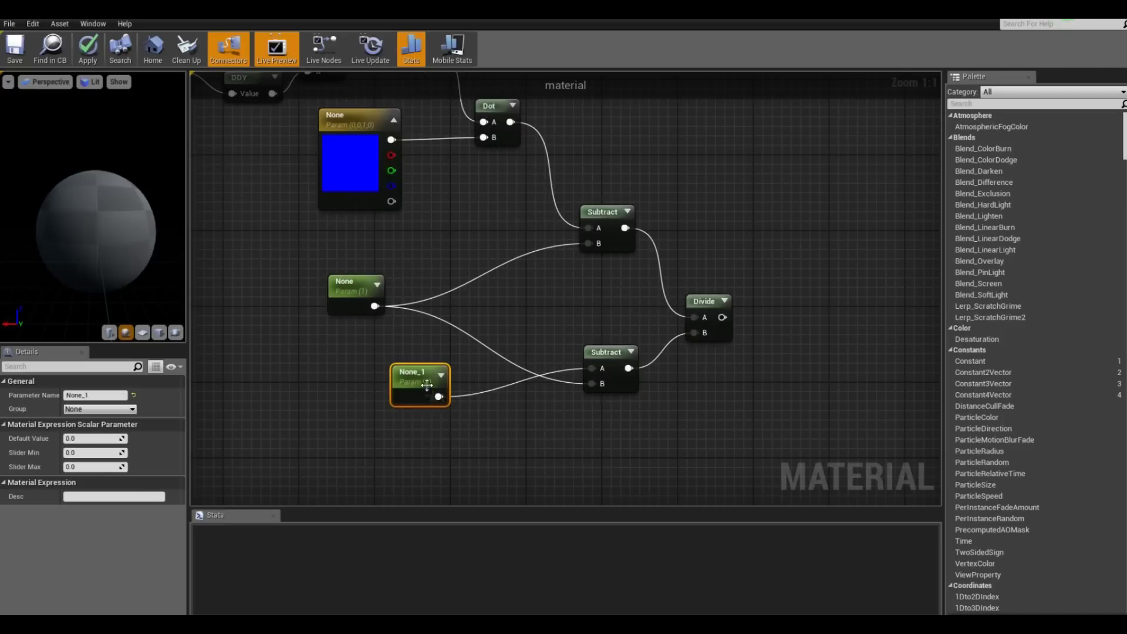
# - Align the second scalar parameter directly below the first one and set its default value to 0.9
pyautogui.moveTo(376, 376); pyautogui.dragTo(357, 366)
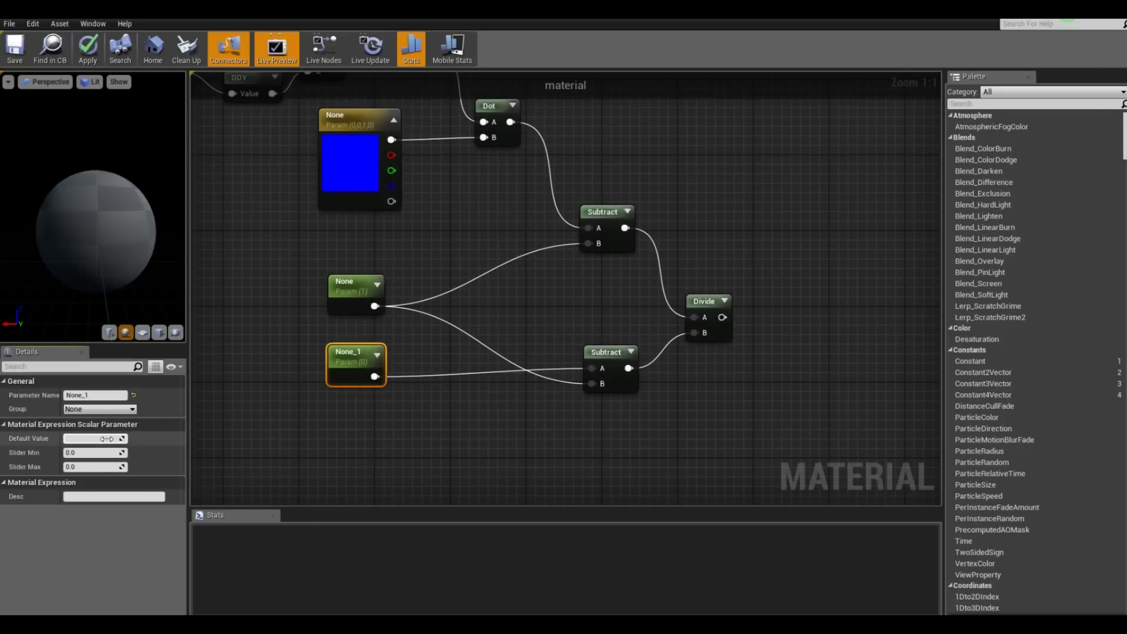
pyautogui.click(106, 439)
pyautogui.write('.9')
pyautogui.press('Return')
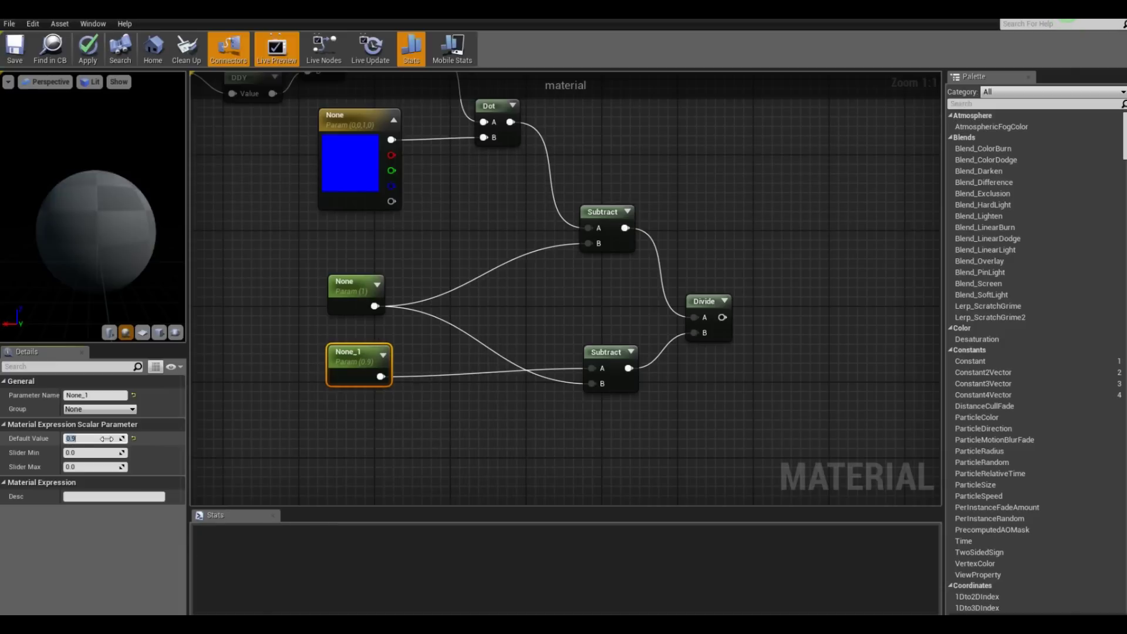
# - Add a Clamp node beyond the Divide node, fed by the Divide output
pyautogui.moveTo(636, 402); pyautogui.dragTo(407, 405, button='right')
pyautogui.moveTo(508, 347); pyautogui.dragTo(376, 431, button='right')
pyautogui.moveTo(343, 385); pyautogui.dragTo(383, 386)
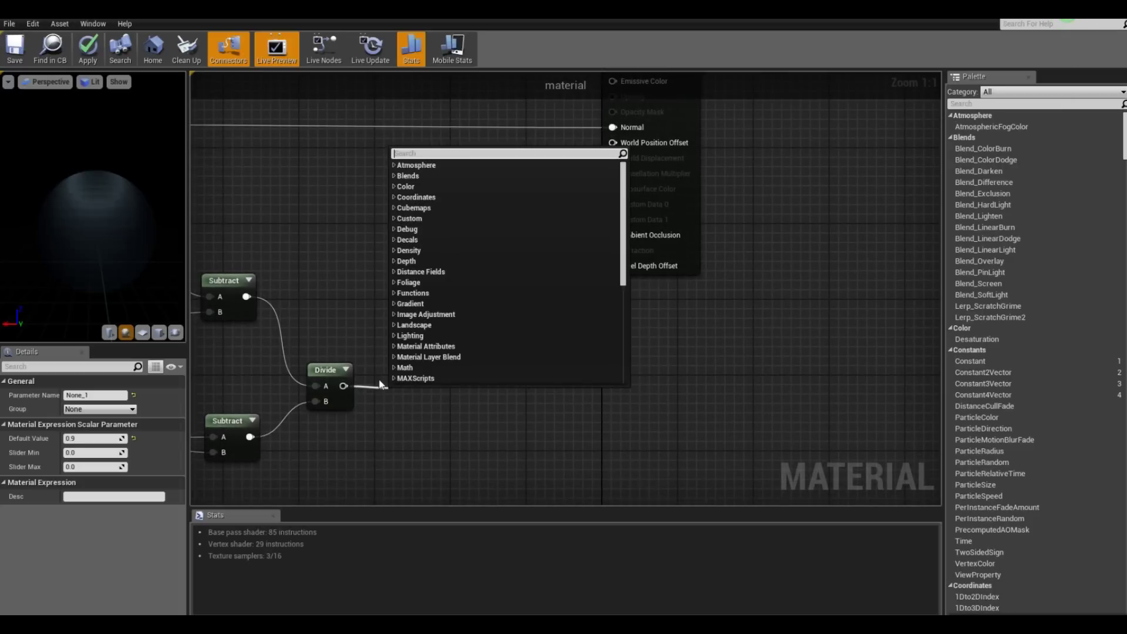
pyautogui.write('clam')
pyautogui.press('Return')
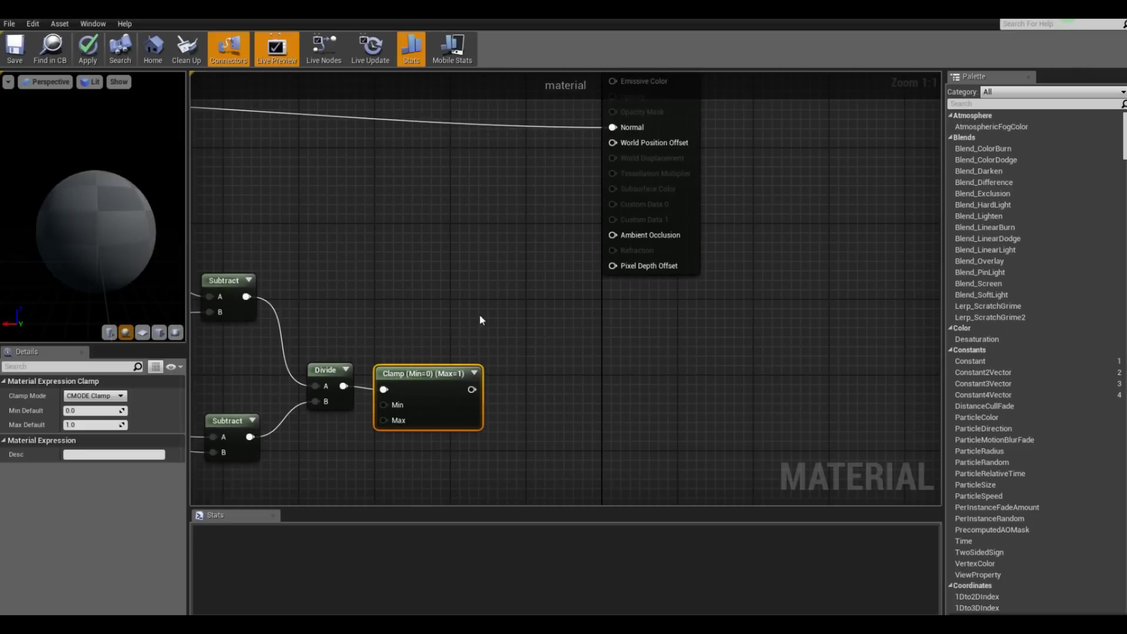
# - Wire the Clamp output to the Alpha input of the Lerp node that blends the two texture samples
pyautogui.scroll(-2, 571, 346)
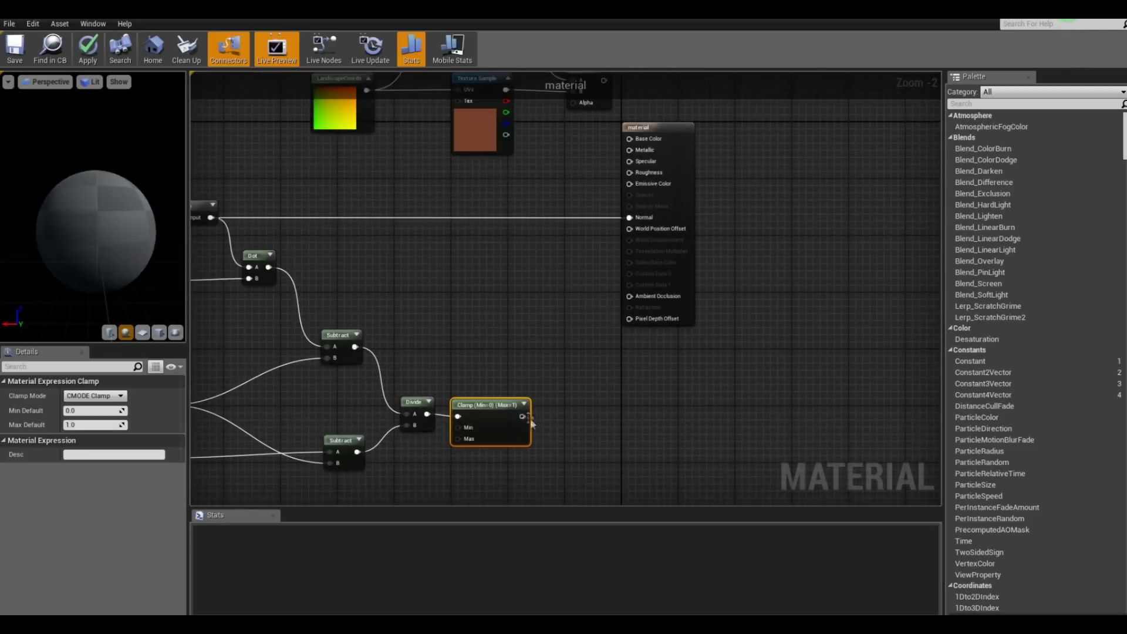
pyautogui.moveTo(532, 422); pyautogui.dragTo(573, 104)
pyautogui.moveTo(488, 273); pyautogui.dragTo(508, 259, button='right')
pyautogui.moveTo(460, 289); pyautogui.dragTo(467, 359, button='right')
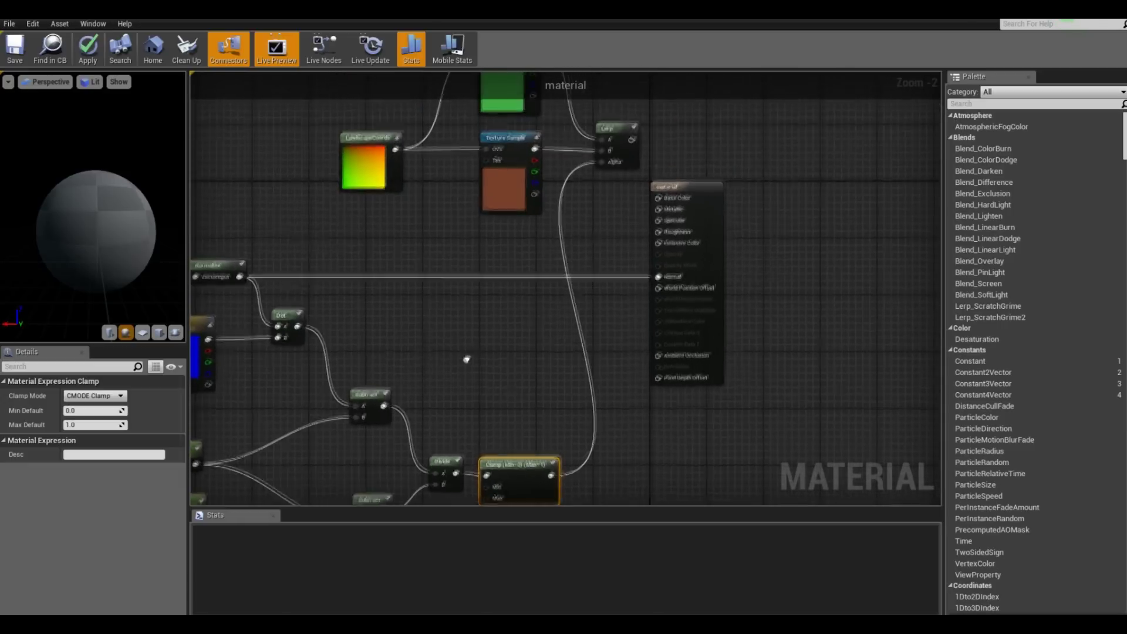
pyautogui.scroll(-4, 505, 370)
pyautogui.scroll(5, 351, 355)
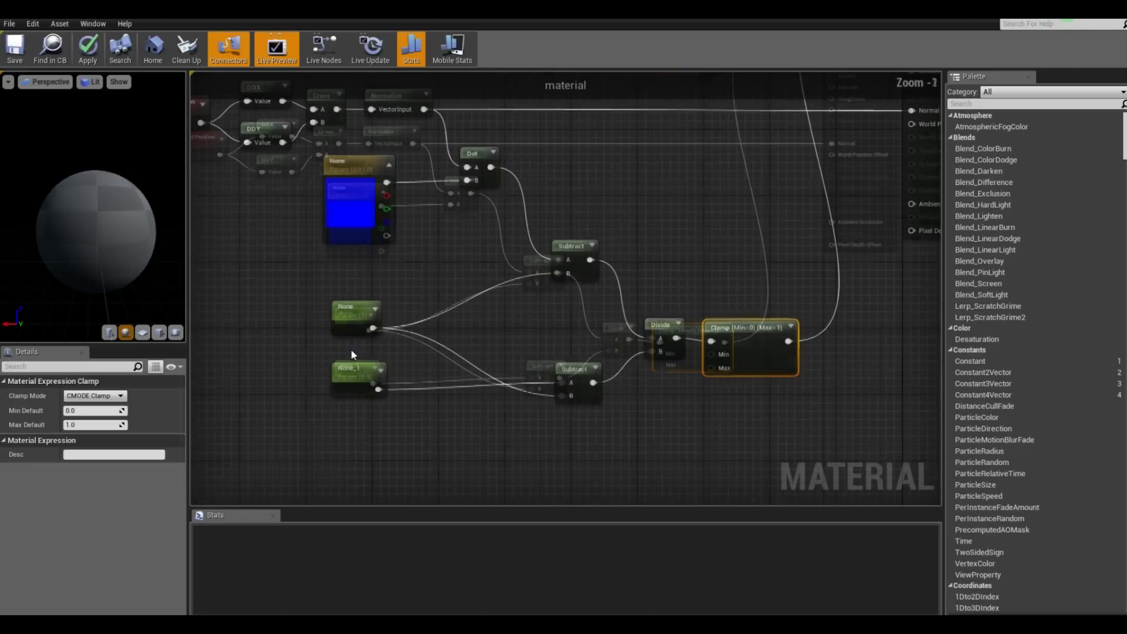
# - Connect the scalar parameter with default 1 to the material's Roughness input and apply the material
pyautogui.moveTo(372, 327); pyautogui.dragTo(495, 220)
pyautogui.press('Home')
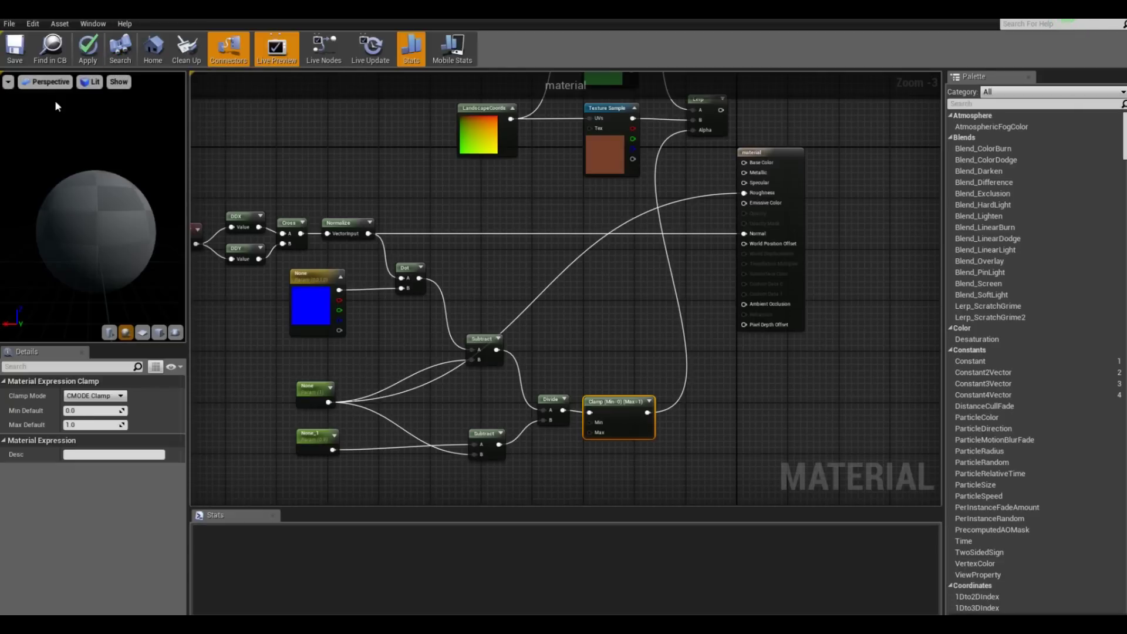
pyautogui.click(88, 49)
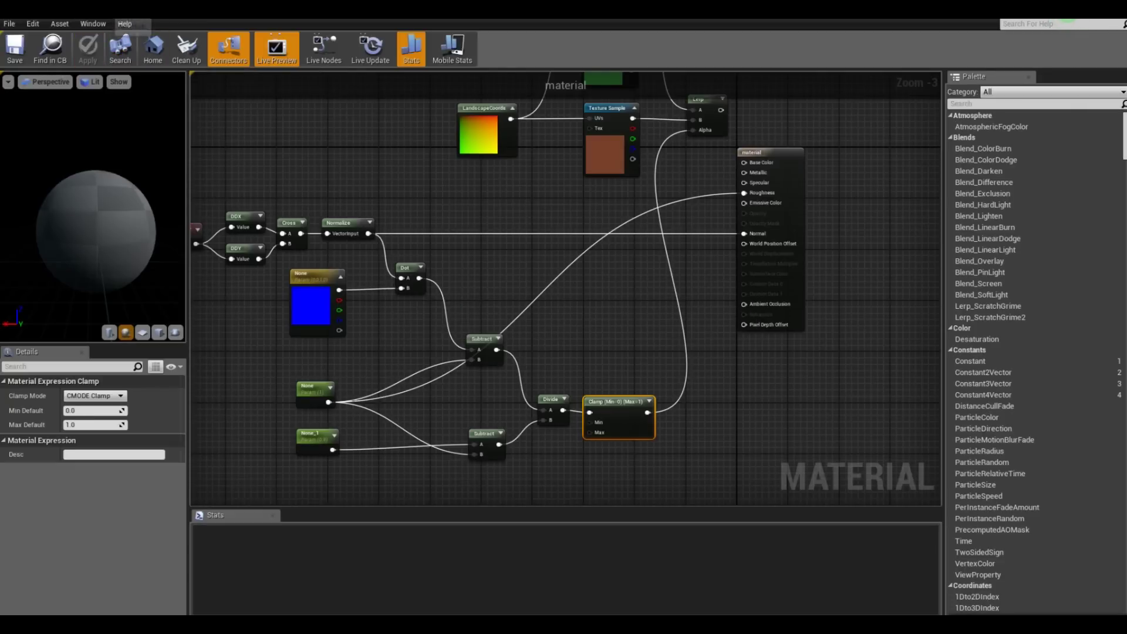
# - Check the landscape in the level editor, return to the material graph and wire the Lerp output to the material's Base Color
pyautogui.click(77, 13)
pyautogui.scroll(-5, 549, 316)
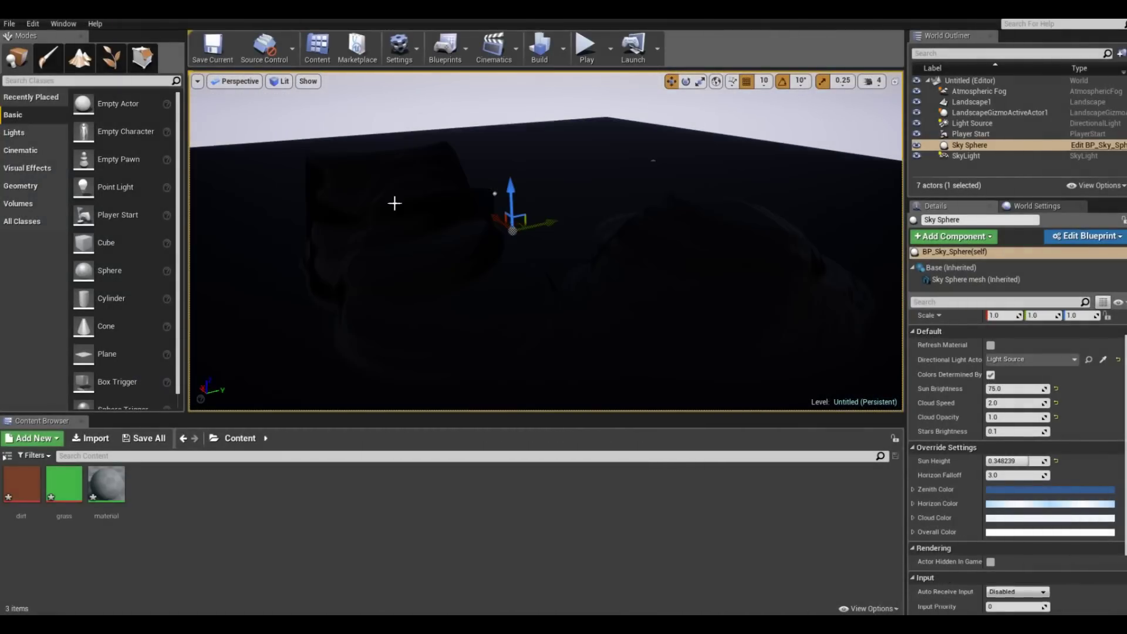
pyautogui.moveTo(594, 266)
pyautogui.mouseDown(button='right')
pyautogui.moveTo(553, 300)
pyautogui.moveTo(595, 281)
pyautogui.mouseUp(button='right')
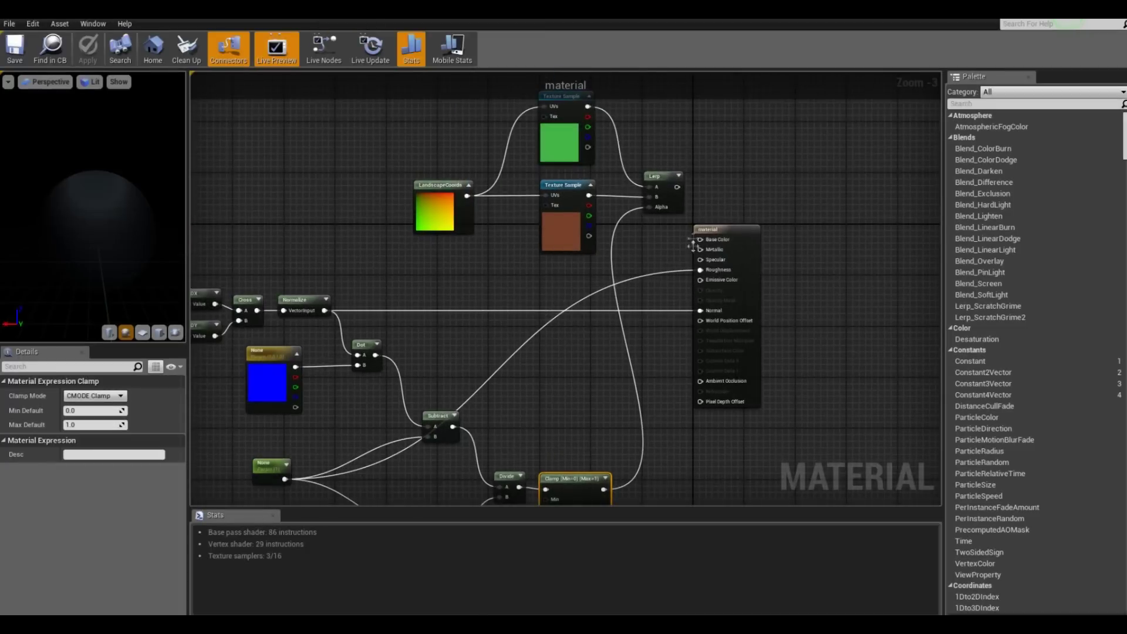
pyautogui.moveTo(680, 189); pyautogui.dragTo(702, 242)
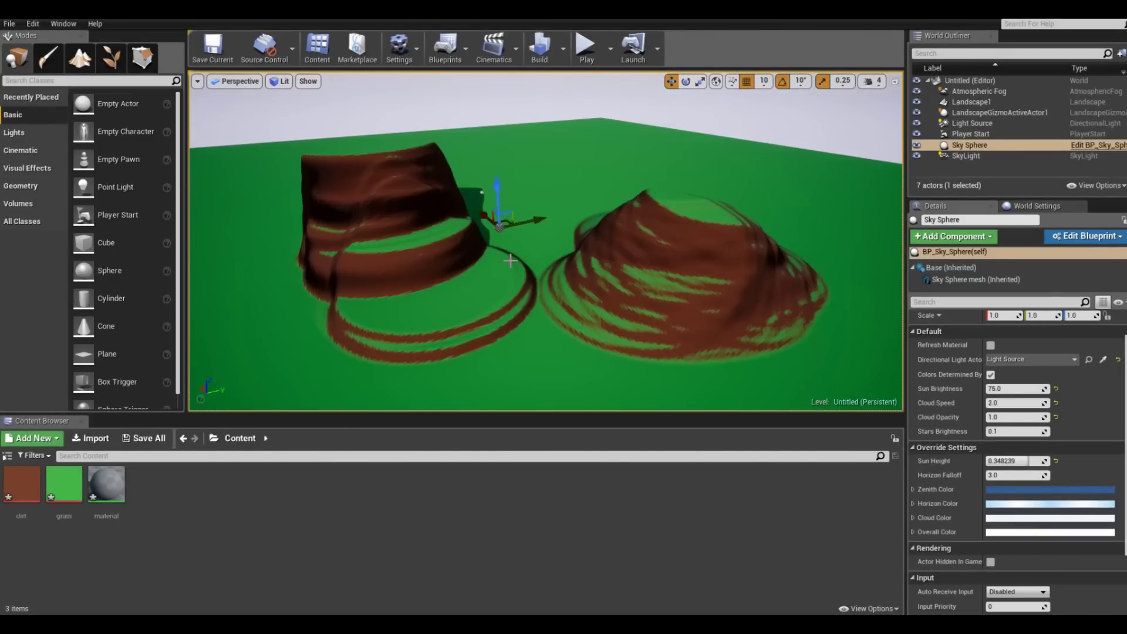
# - Examine the grass and dirt blending and the flat-shaded faces on the landscape's slopes, both close up and from a distance
pyautogui.scroll(6, 525, 282)
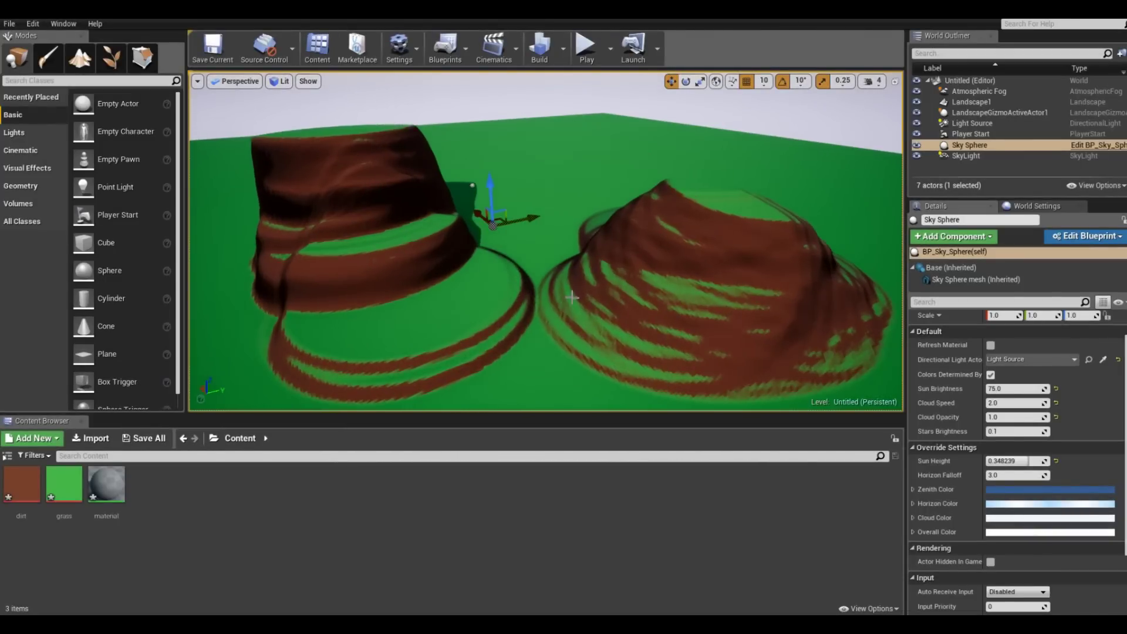
pyautogui.moveTo(571, 294); pyautogui.dragTo(663, 294, button='middle')
pyautogui.moveTo(545, 241); pyautogui.dragTo(506, 345, button='right')
pyautogui.scroll(4, 536, 304)
pyautogui.scroll(5, 536, 304)
pyautogui.scroll(-2, 536, 306)
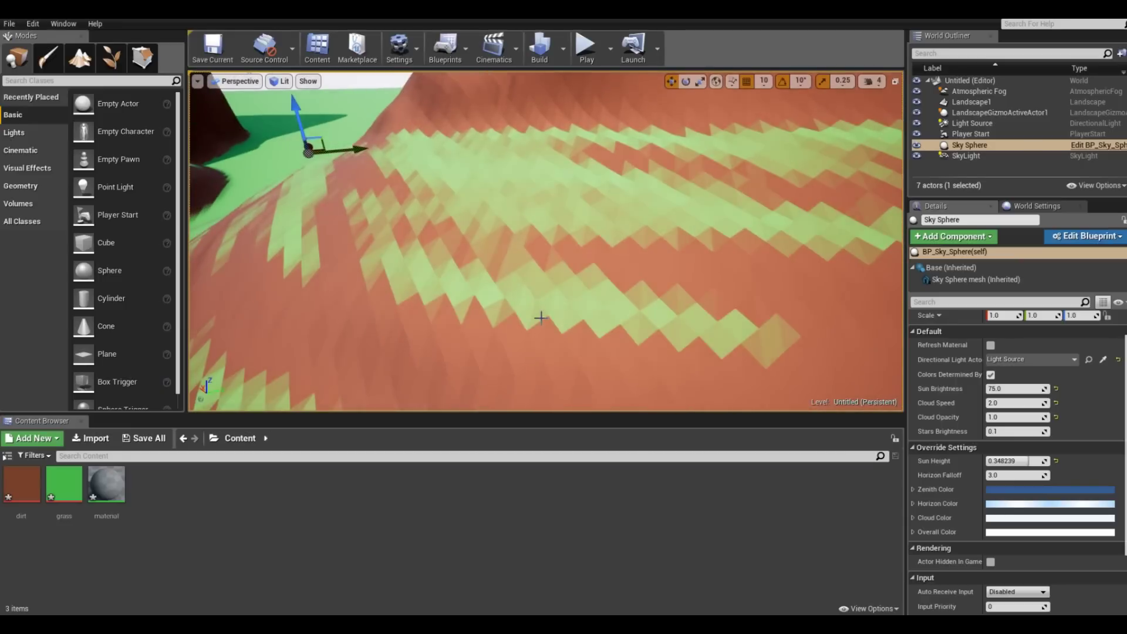
pyautogui.scroll(-3, 518, 302)
pyautogui.moveTo(518, 302); pyautogui.dragTo(536, 318, button='right')
pyautogui.moveTo(520, 288); pyautogui.dragTo(528, 308)
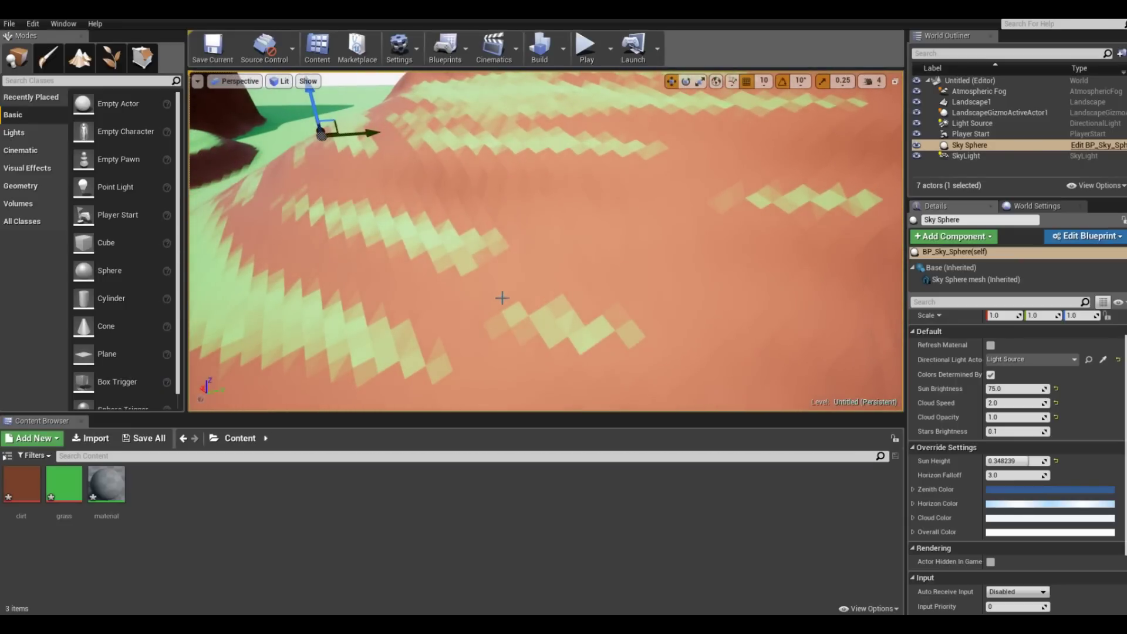
pyautogui.scroll(-5, 501, 297)
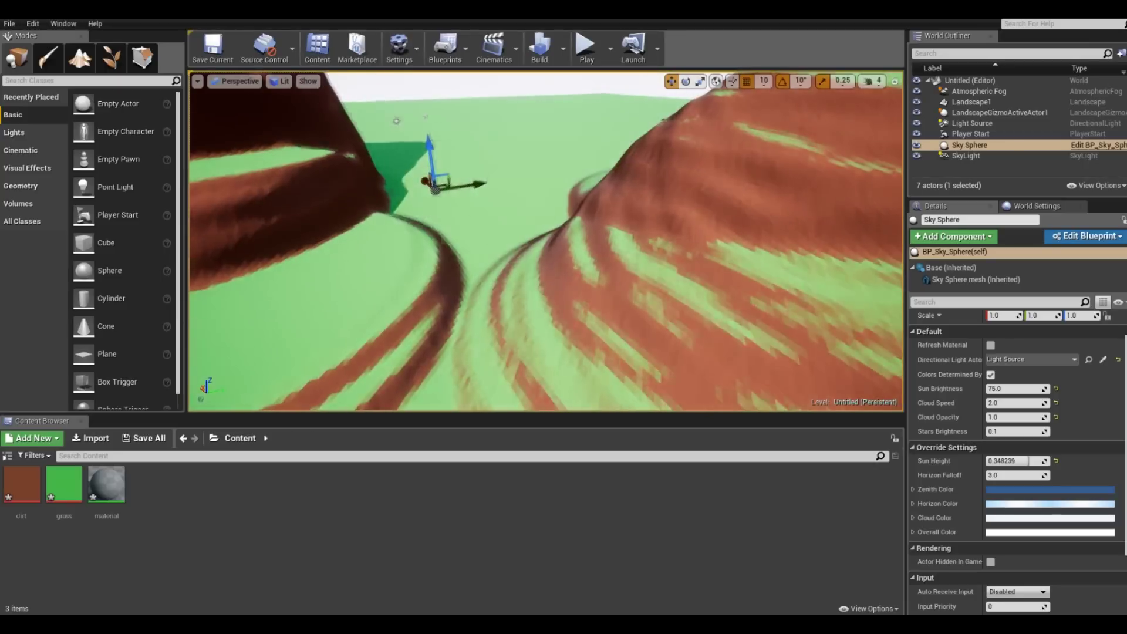
pyautogui.moveTo(505, 303); pyautogui.dragTo(467, 282, button='right')
pyautogui.moveTo(506, 303); pyautogui.dragTo(510, 307)
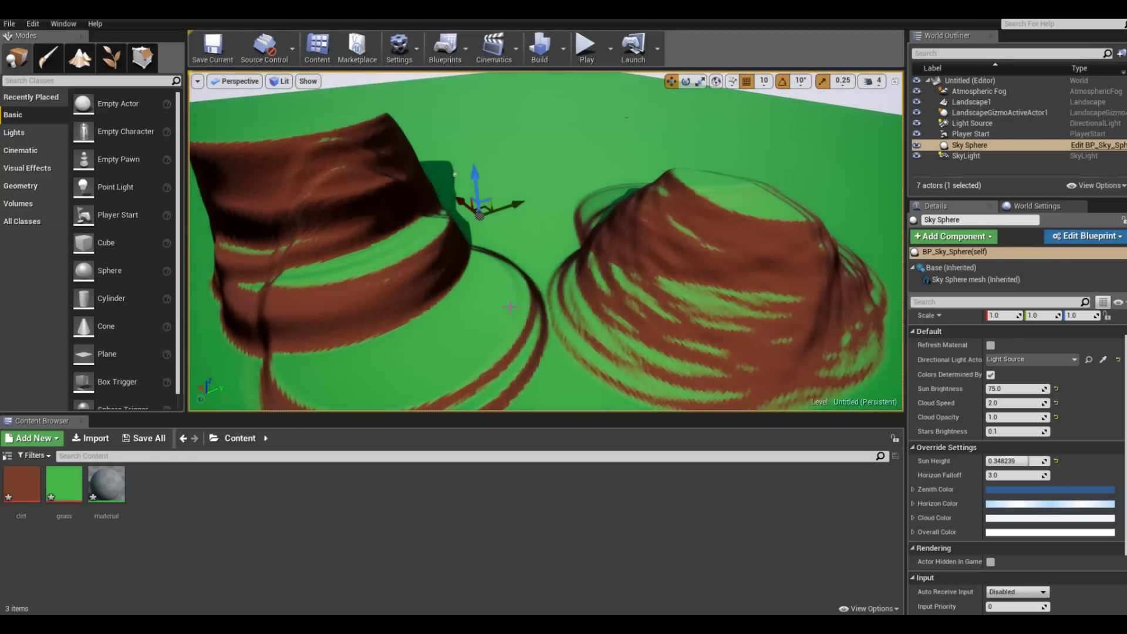